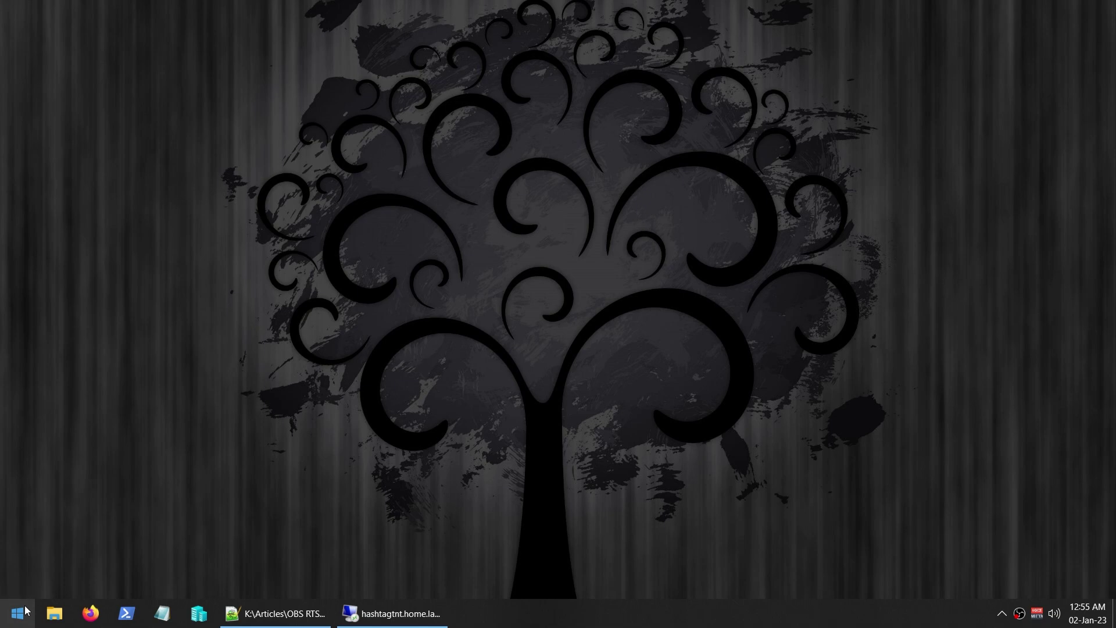
Open the Camera app, review its photo and video quality settings, and close the app
left_click(25, 610)
type("cam")
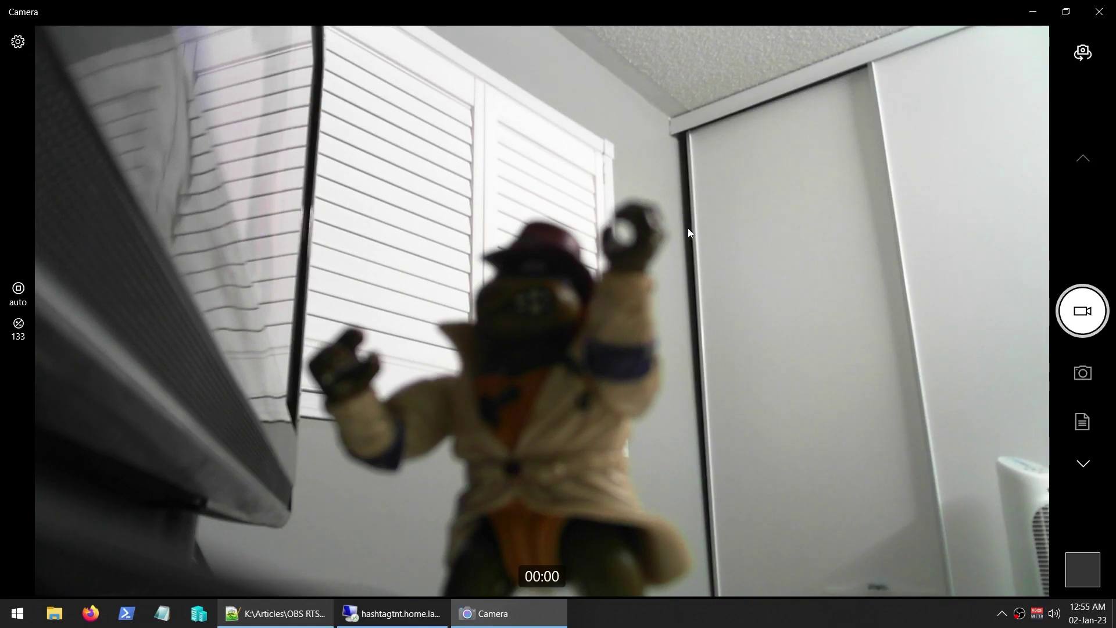
left_click(17, 42)
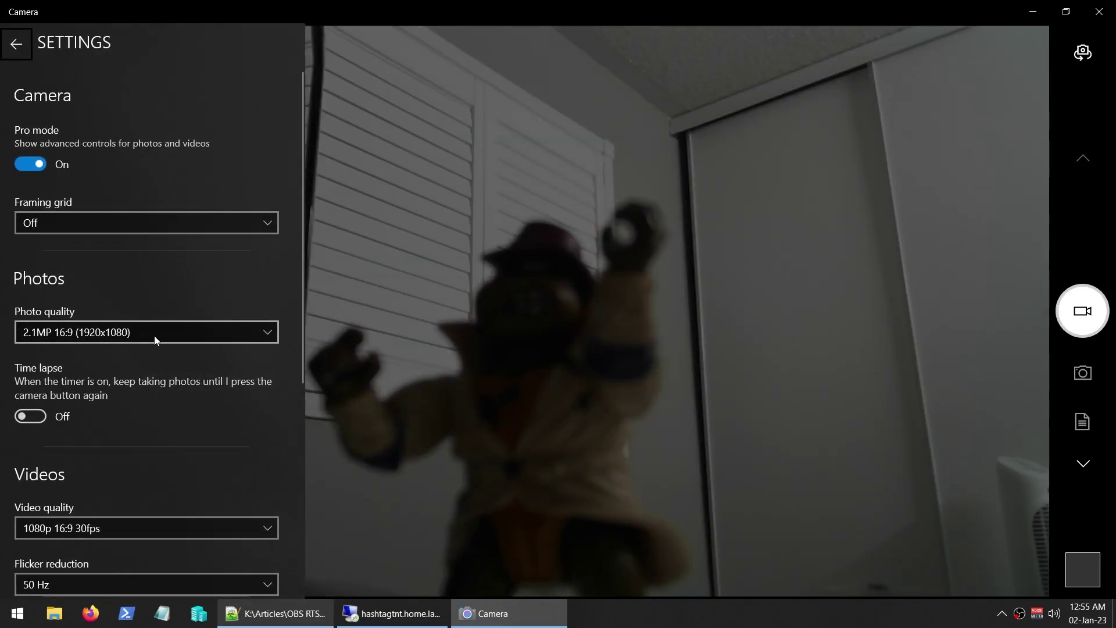
scroll(201, 416, "down", 3)
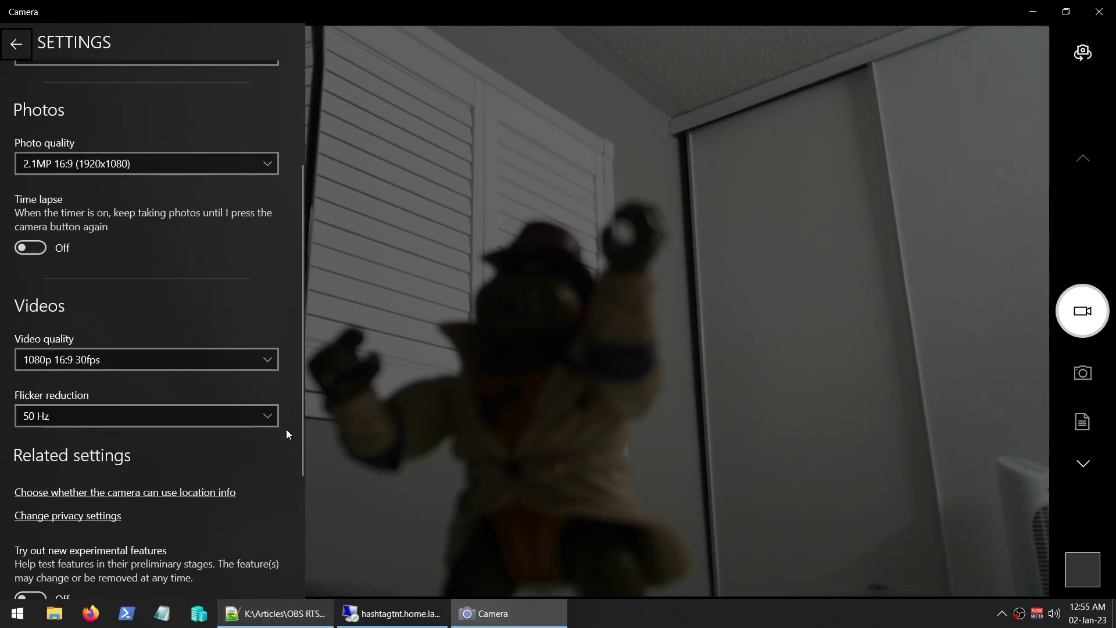
scroll(286, 430, "down", 3)
scroll(240, 375, "down", 2)
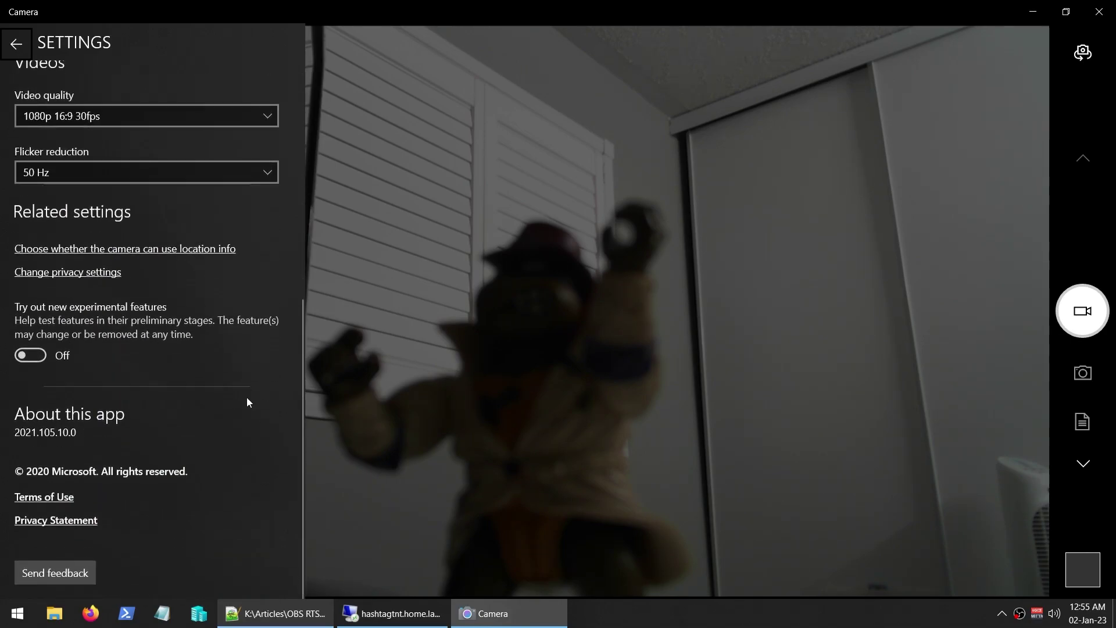
scroll(247, 401, "up", 10)
left_click(1098, 12)
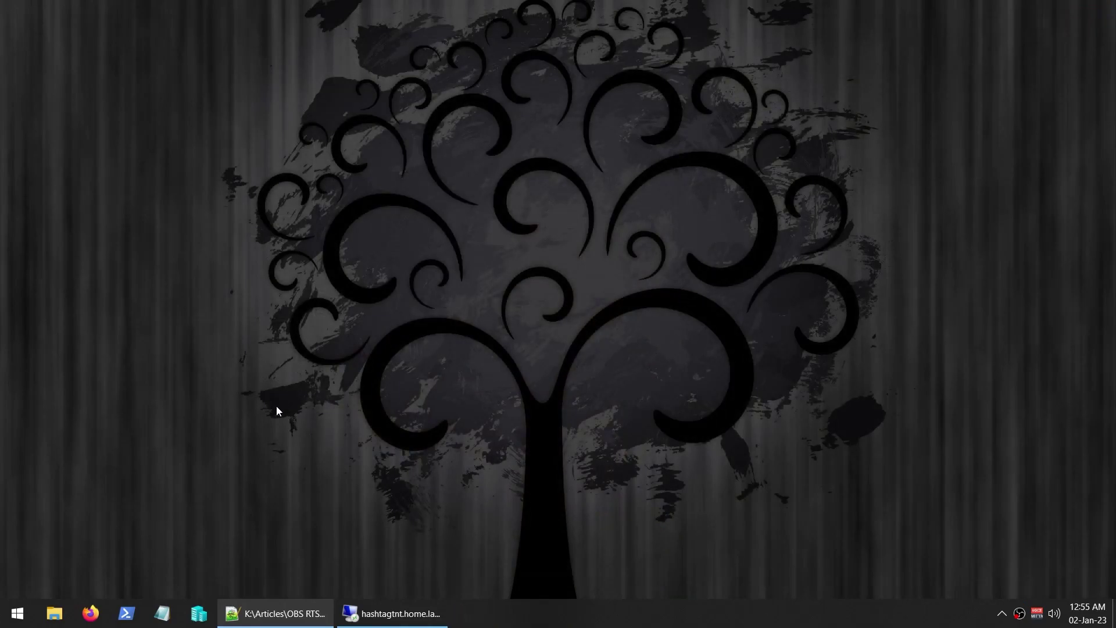
Launch VLC media player and close its About window after checking the version
left_click(15, 619)
type("vl")
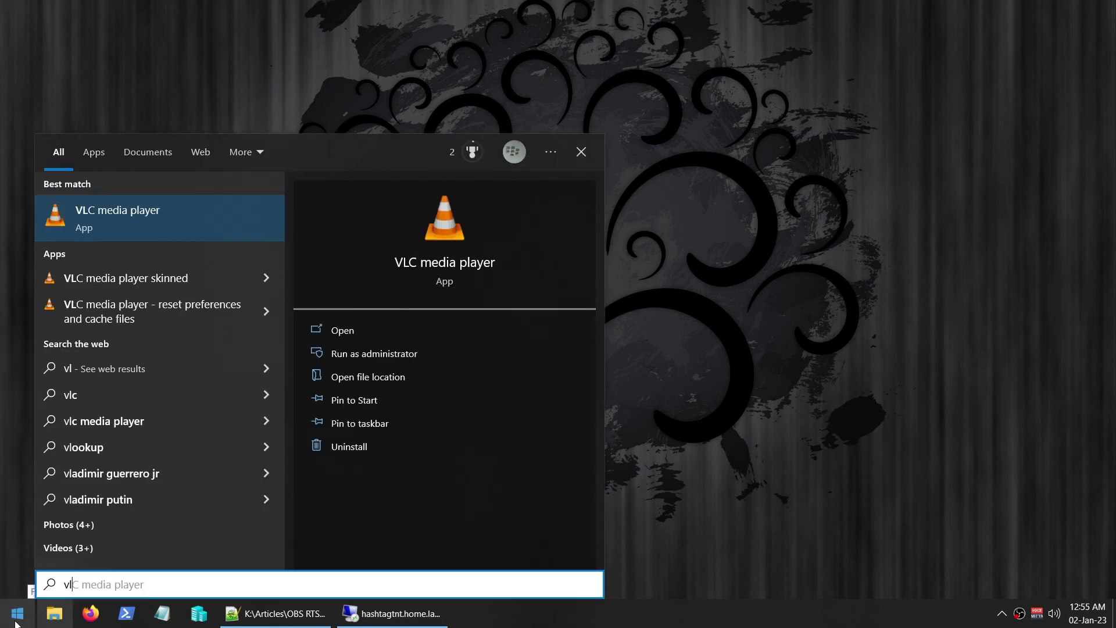
left_click(157, 232)
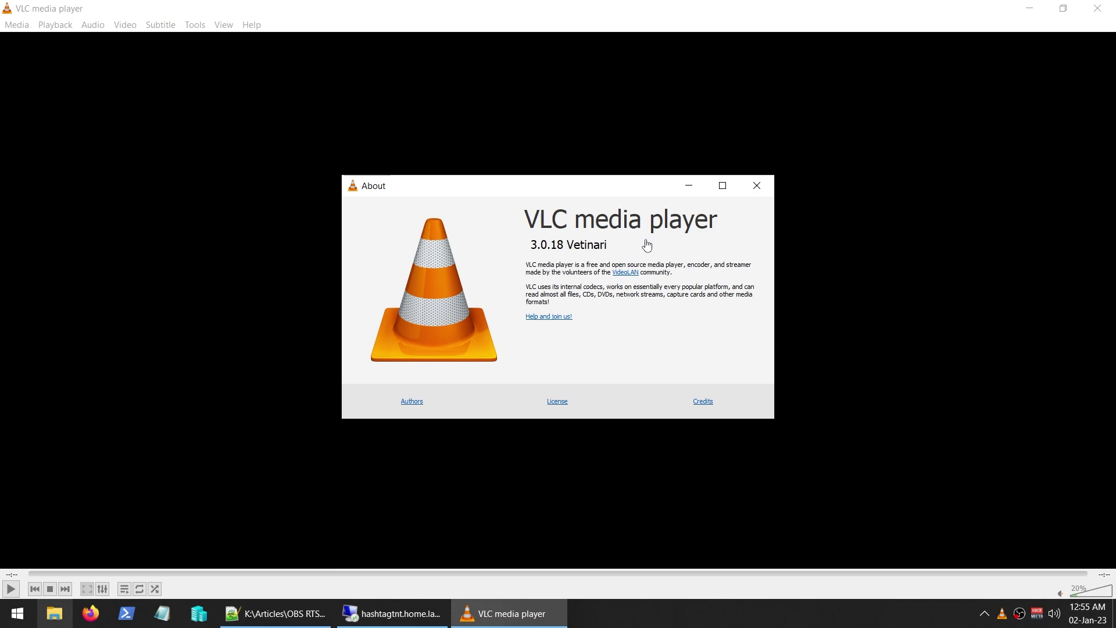
left_click(755, 189)
Open the capture device source settings and use DirectShow as the capture mode
left_click(18, 26)
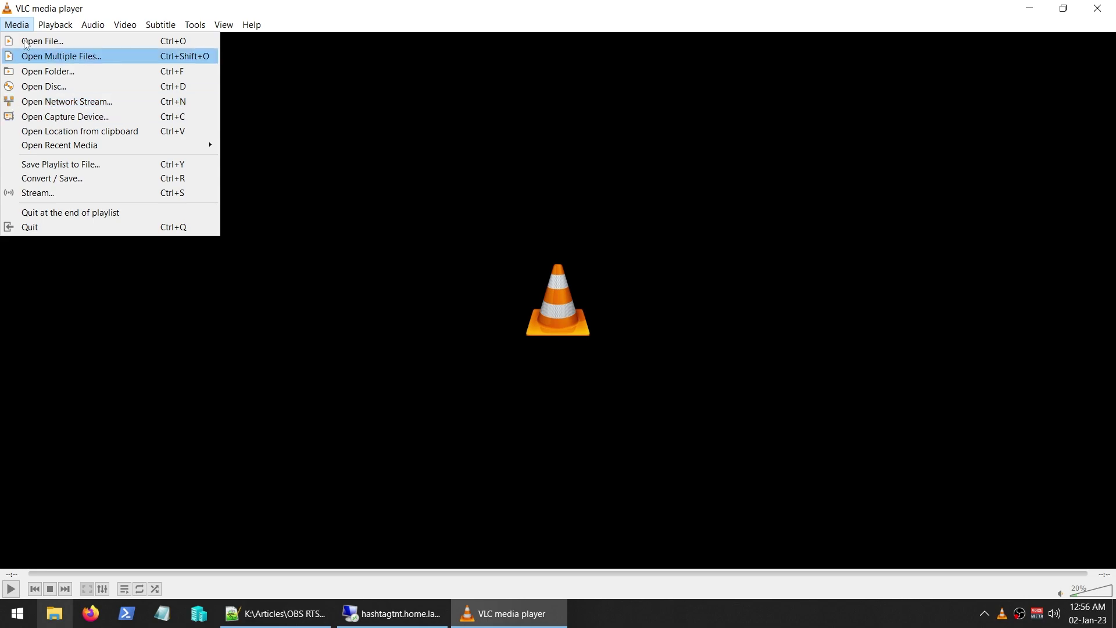
left_click(18, 26)
left_click(18, 26)
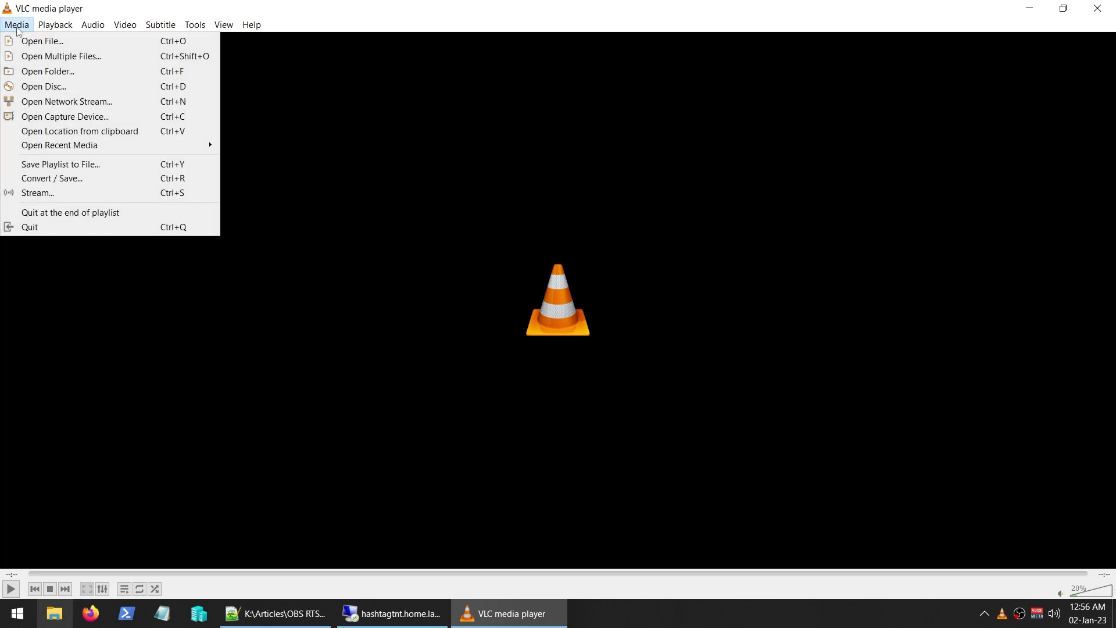
left_click(55, 119)
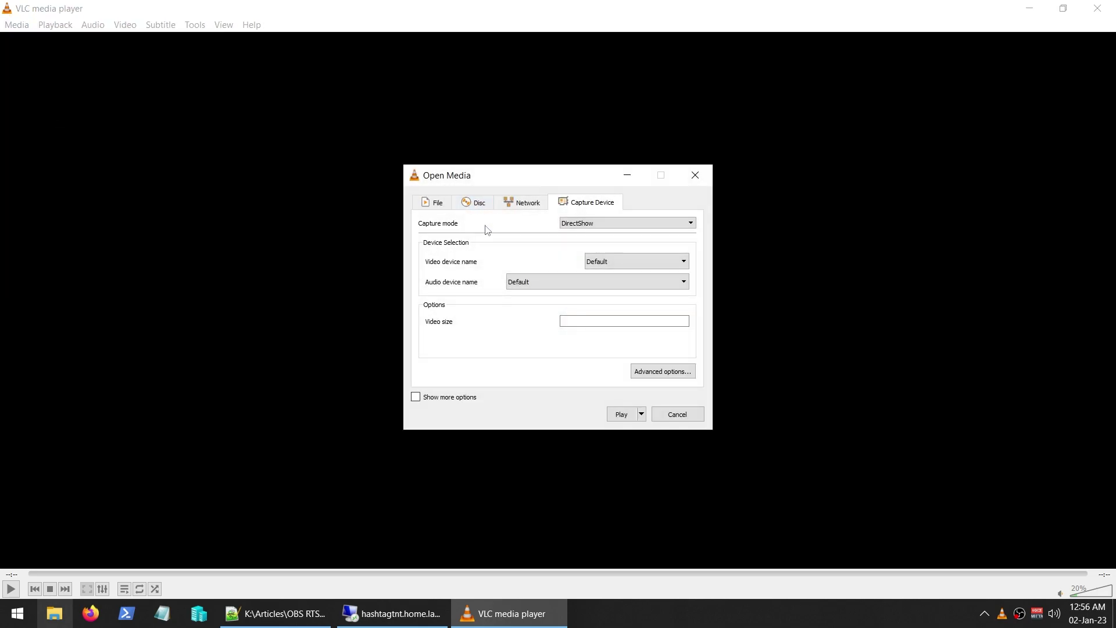
left_click(617, 267)
left_click(636, 259)
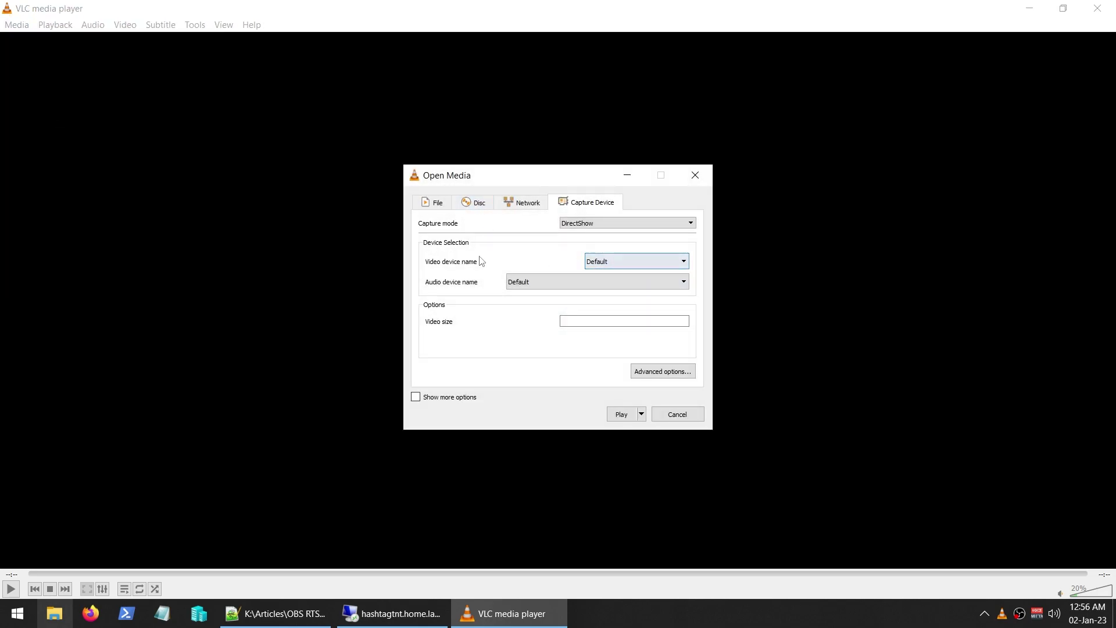
left_click(587, 226)
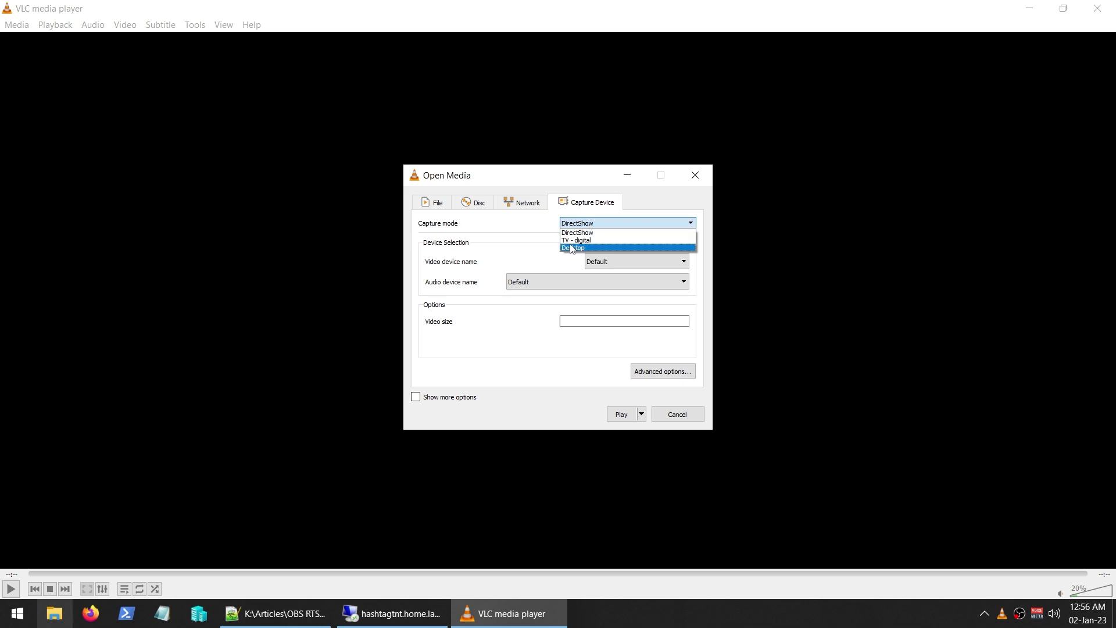
left_click(588, 231)
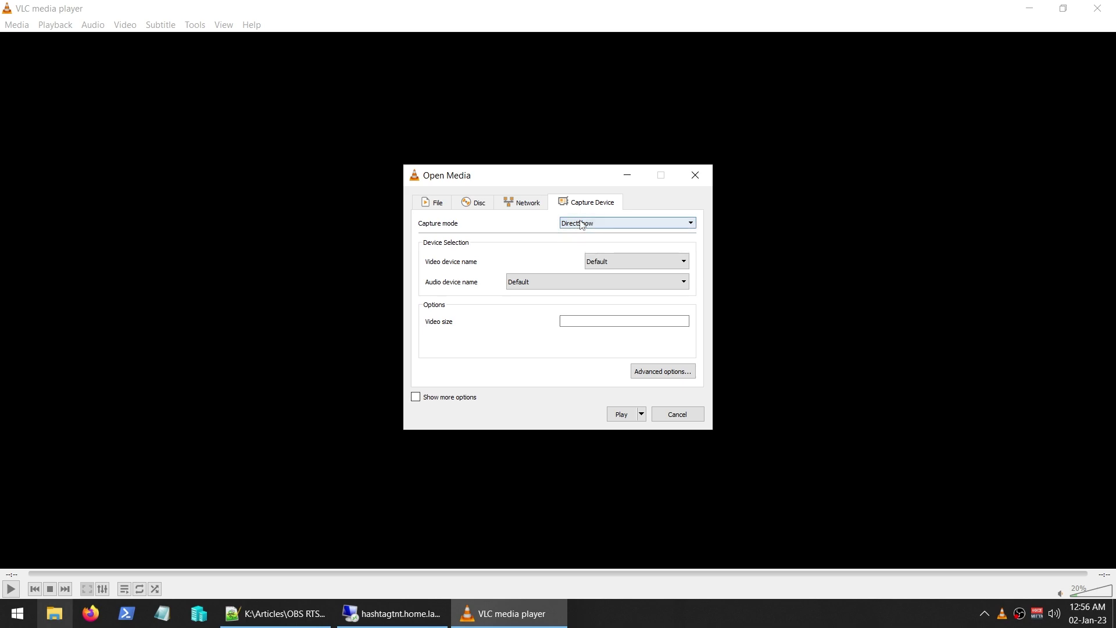
left_click(573, 223)
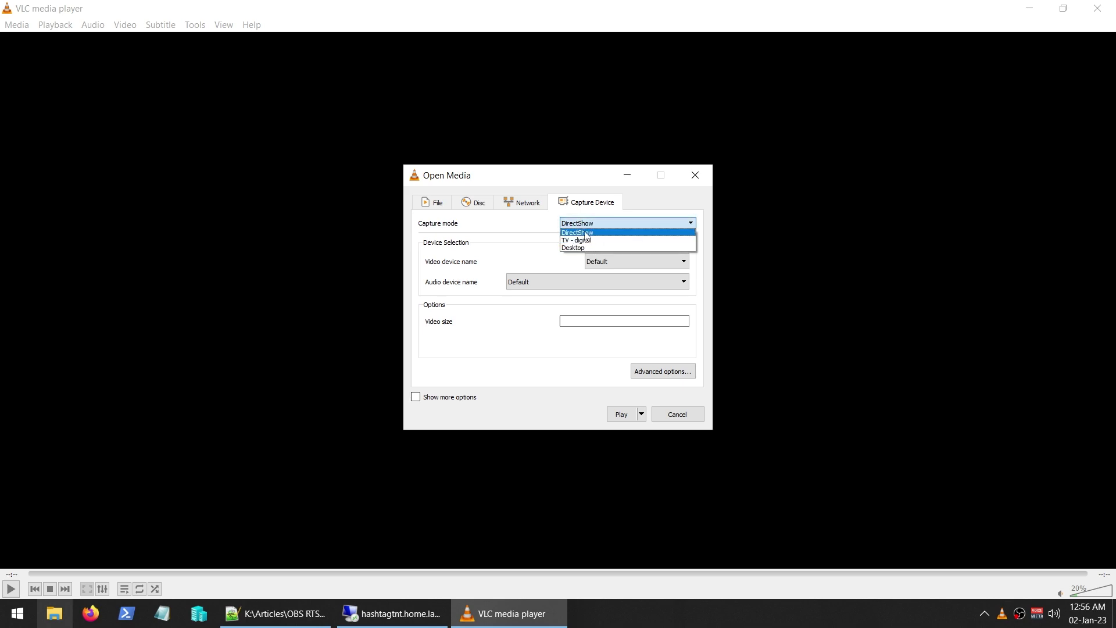
left_click(586, 233)
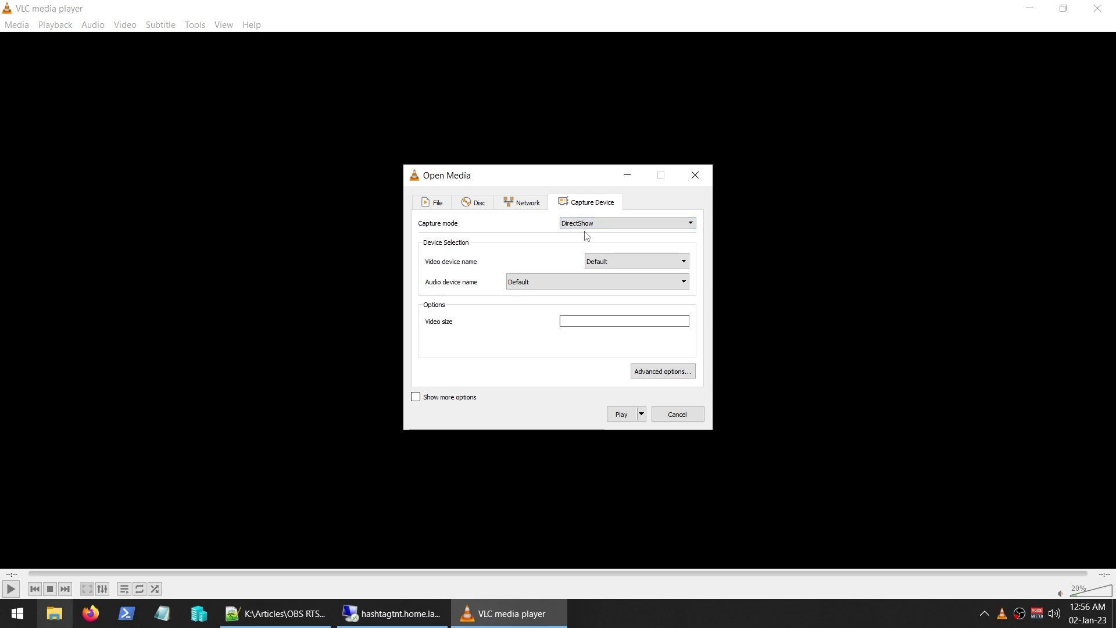
Select Microsoft LifeCam Studio as the video device and its desktop microphone as the audio device
left_click(644, 262)
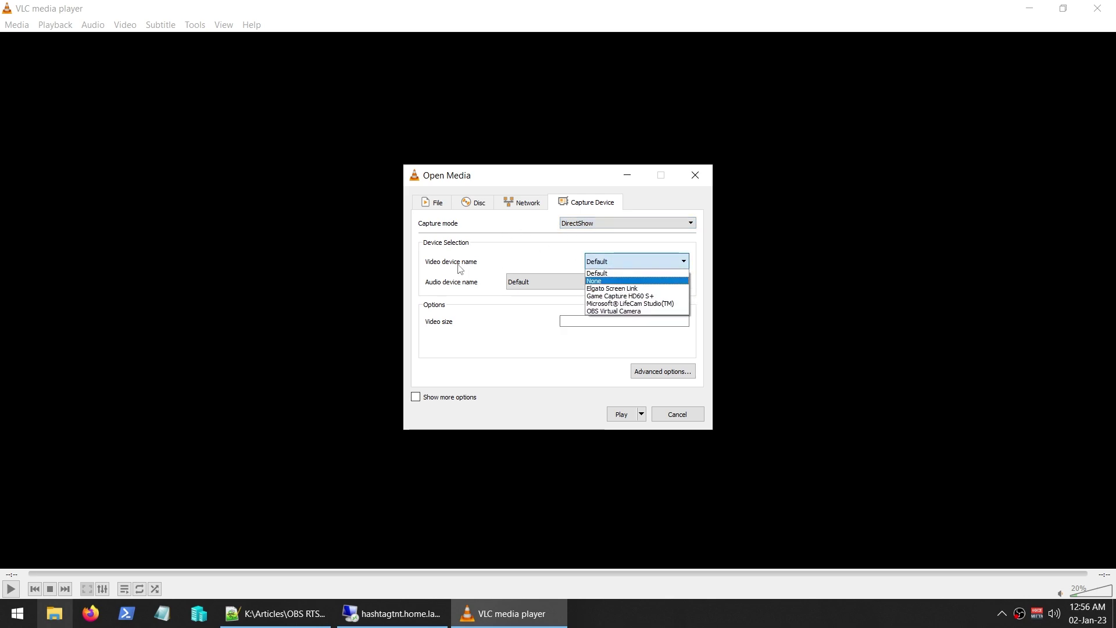
left_click(630, 304)
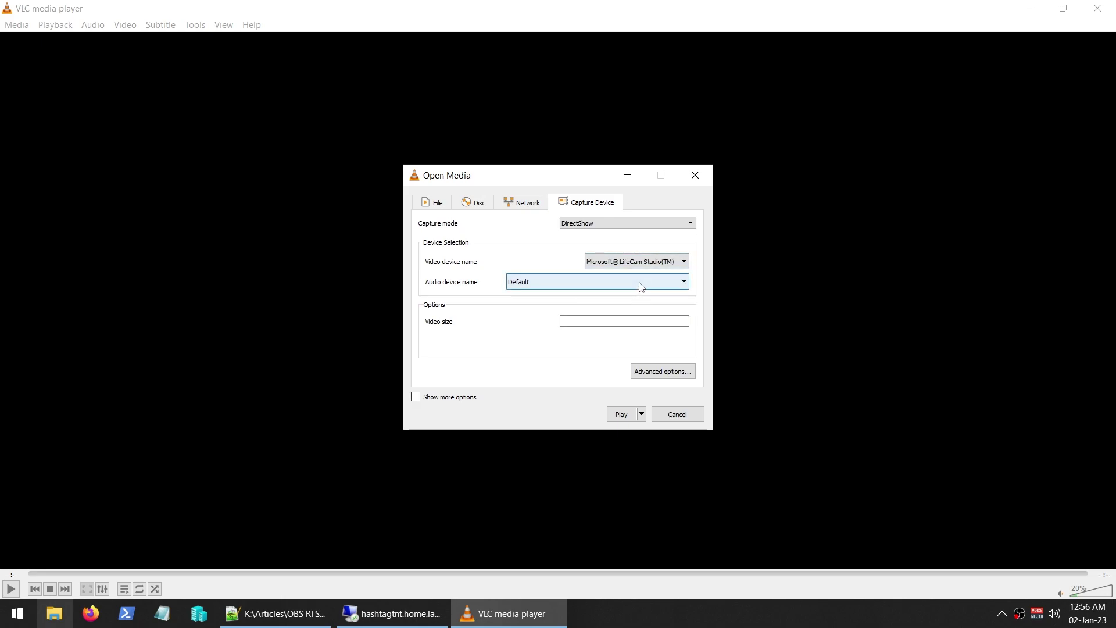
left_click(512, 282)
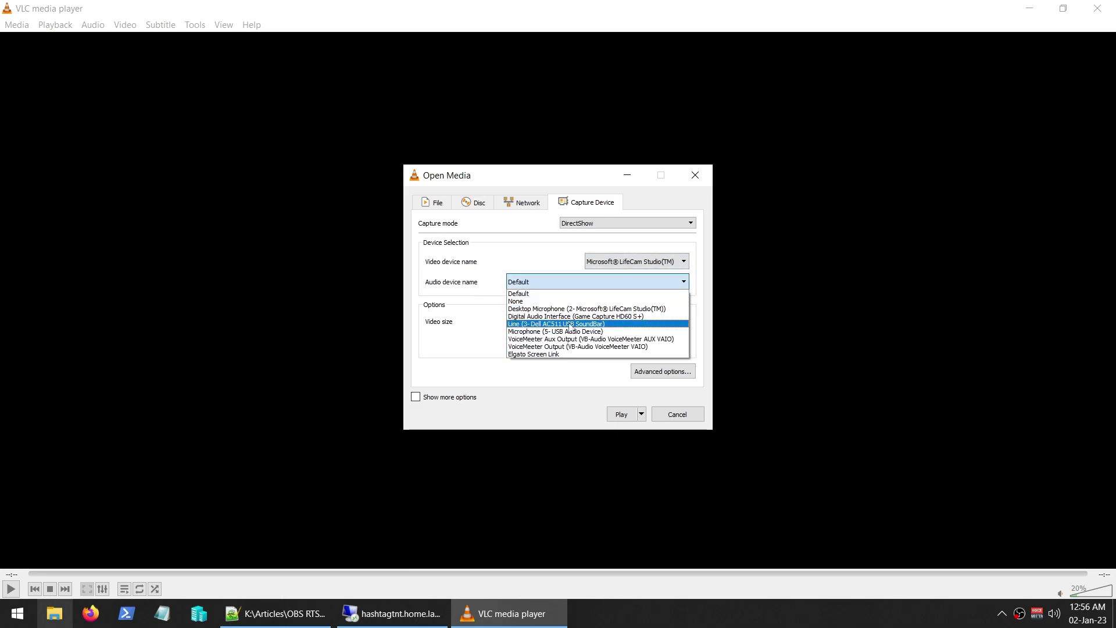
left_click(633, 308)
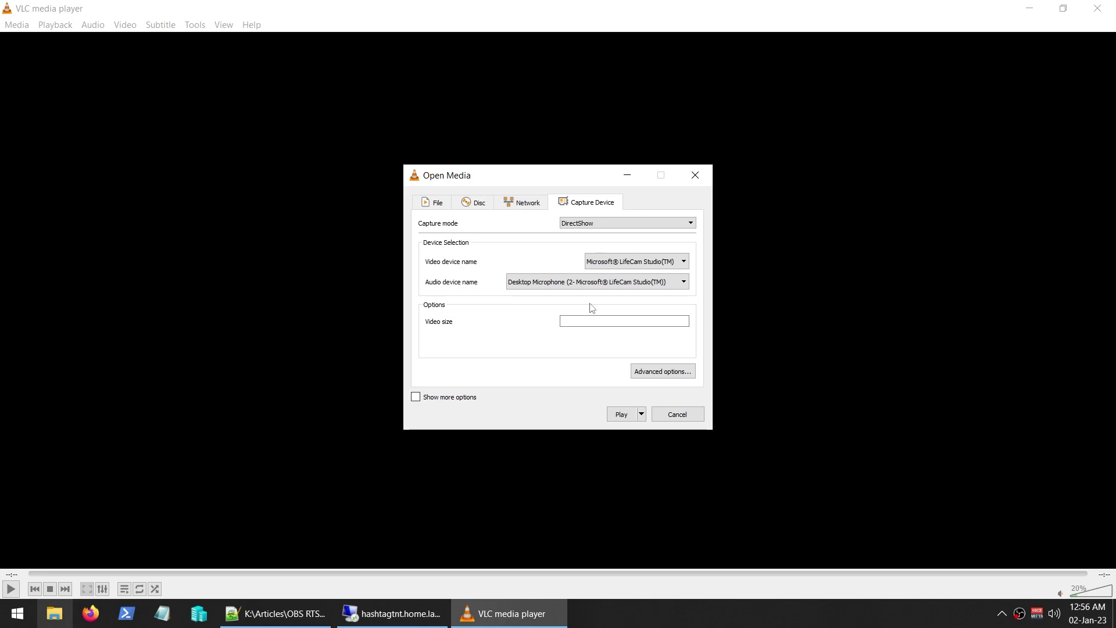
left_click(586, 325)
left_click(624, 262)
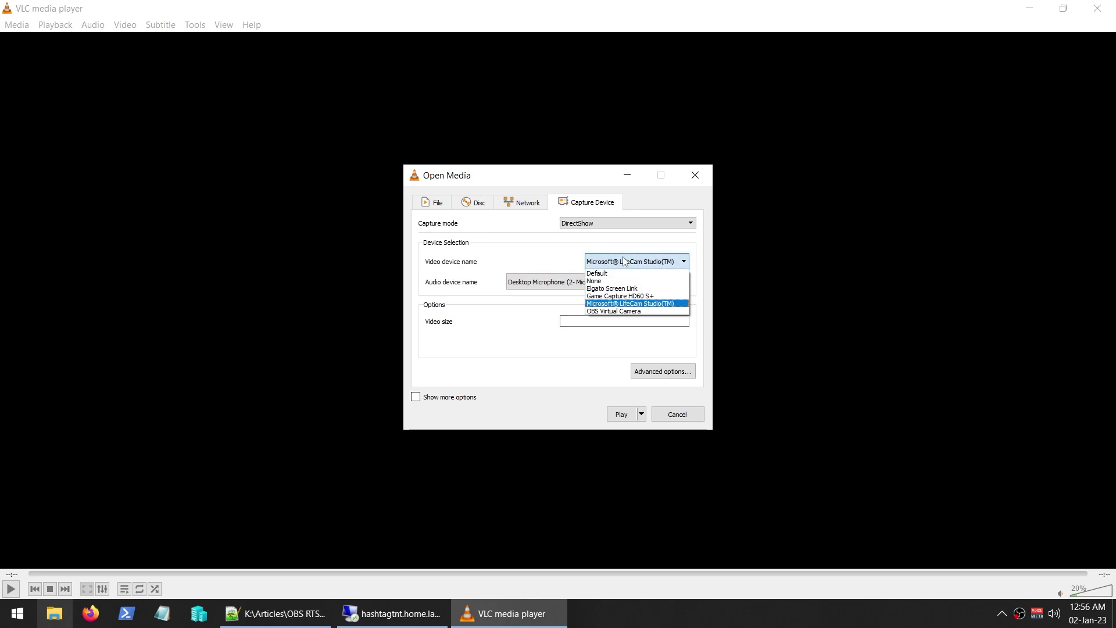
left_click(624, 261)
left_click(535, 282)
left_click(535, 277)
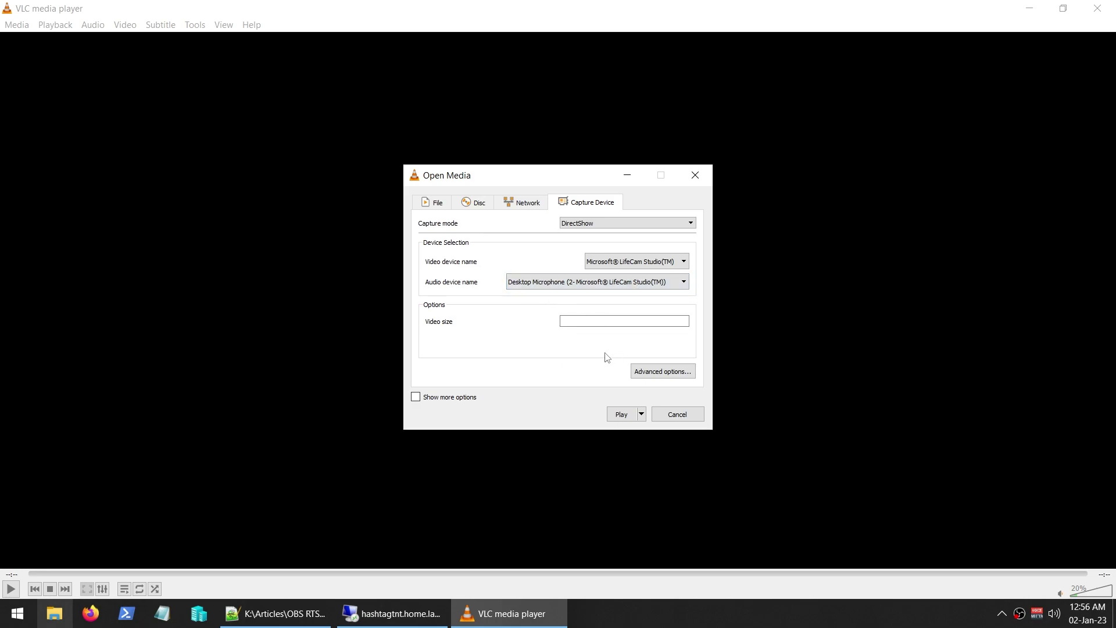
Set the picture aspect ratio to 16:9 and enable device properties in the capture device's advanced options
left_click(669, 372)
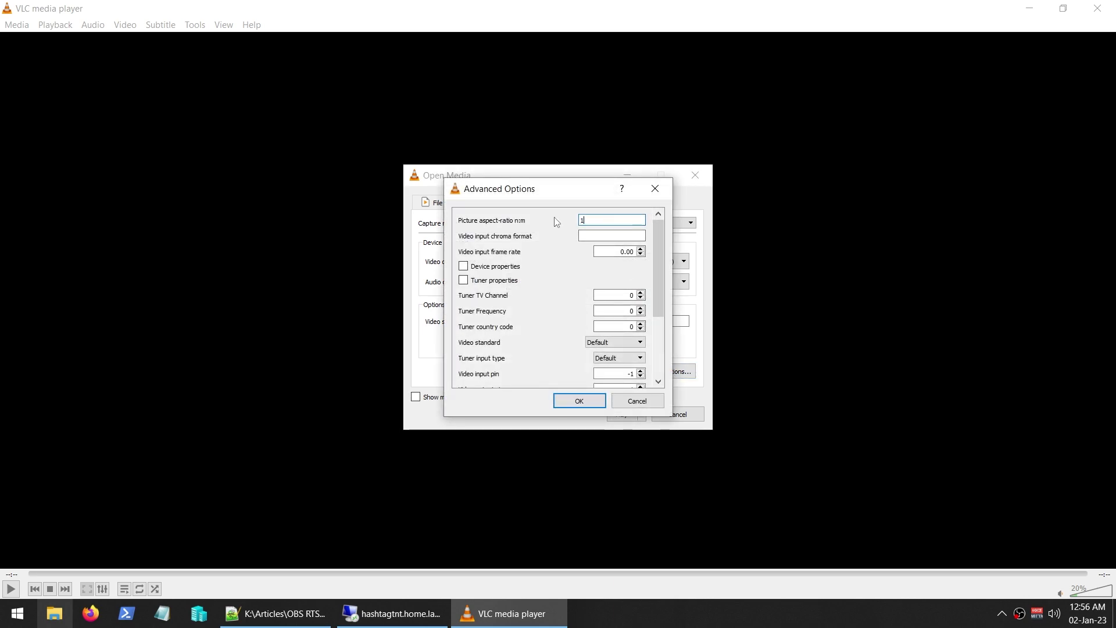
type("16:9")
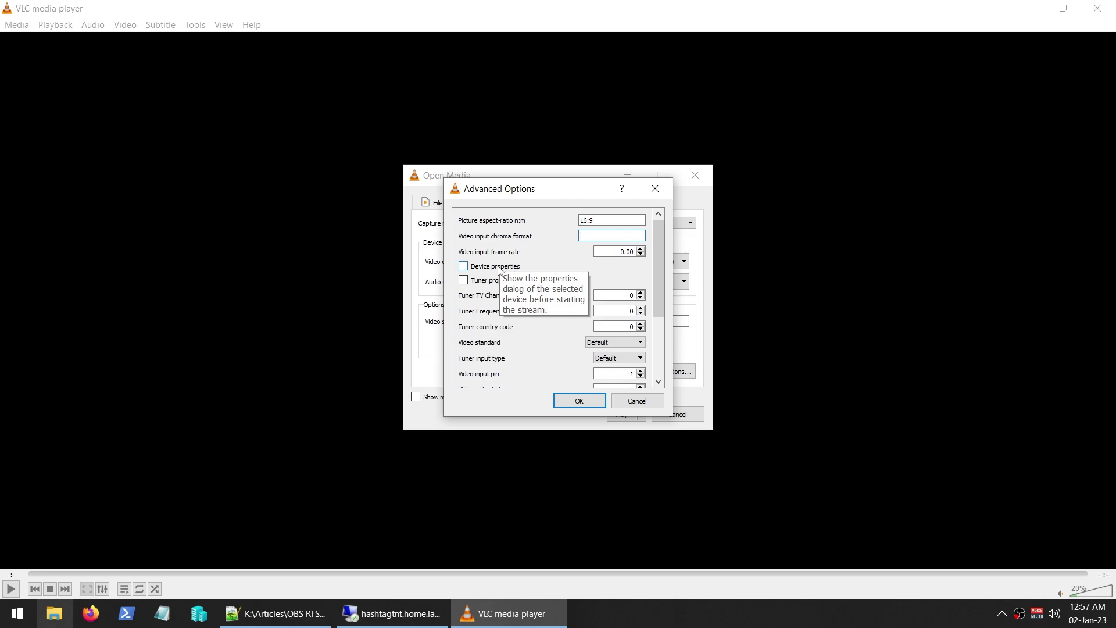
left_click(465, 267)
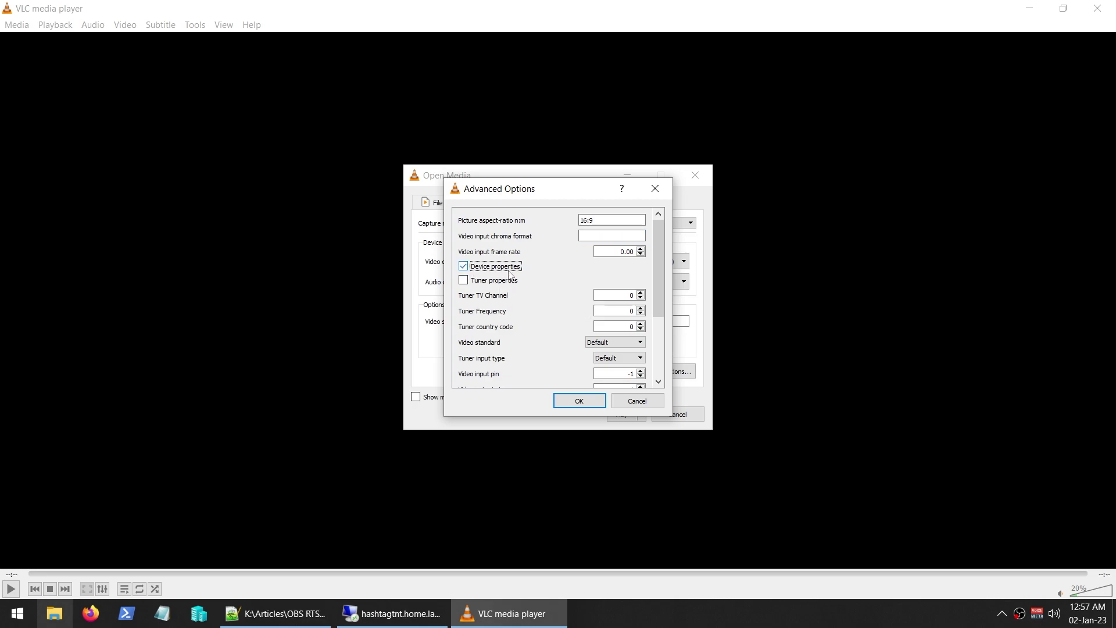
left_click(580, 401)
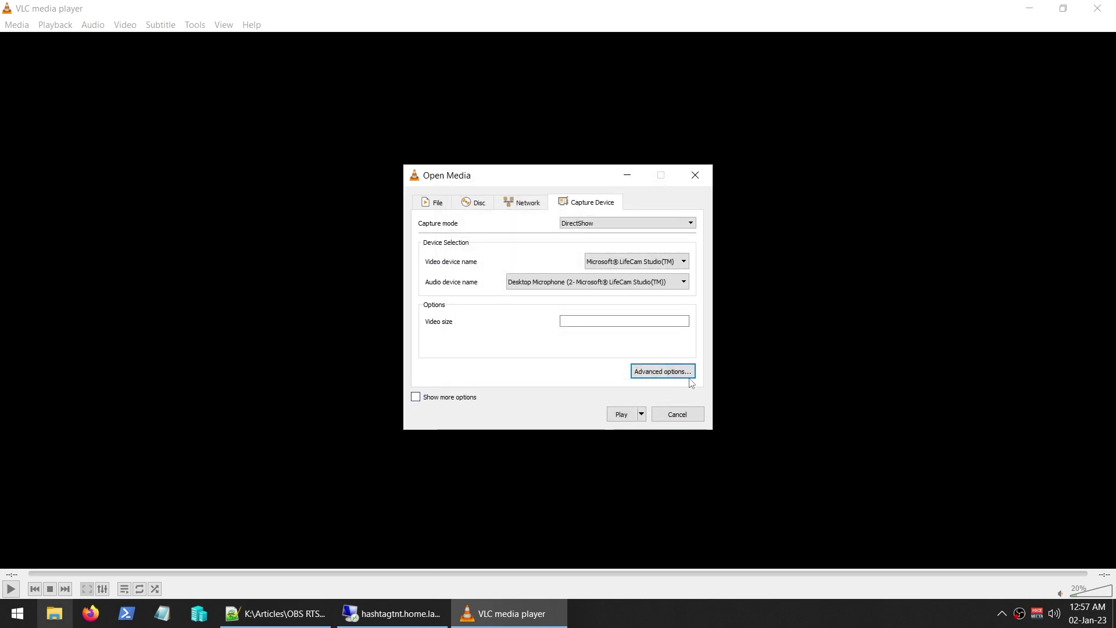
Reopen the advanced options, re-enter the 16:9 picture aspect ratio, re-enable device properties, and apply them
left_click(662, 371)
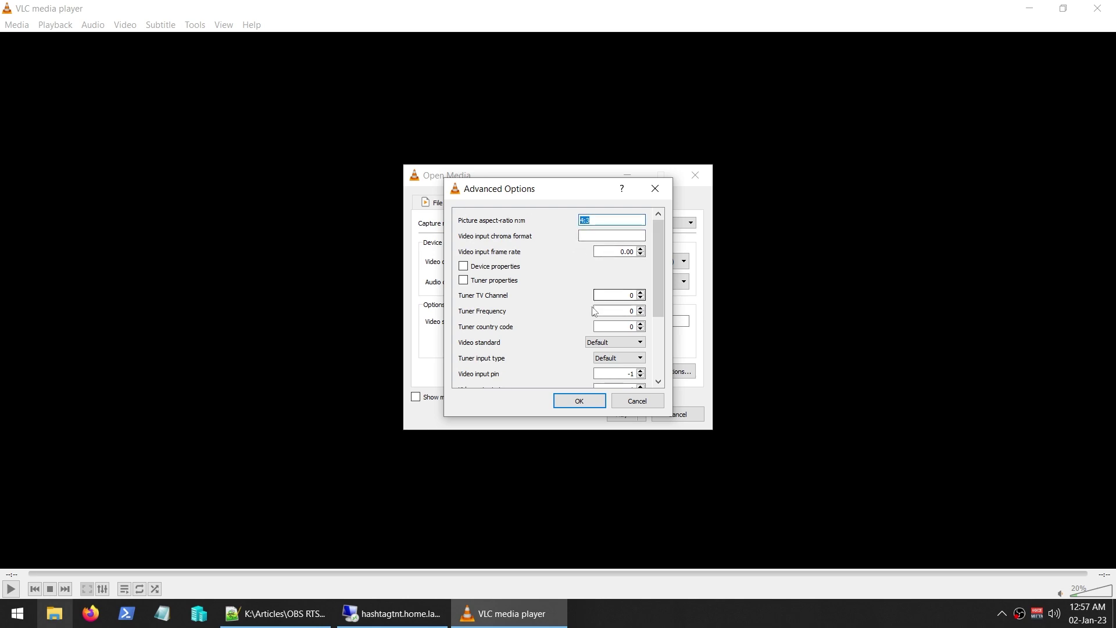
type("16:9")
left_click(488, 268)
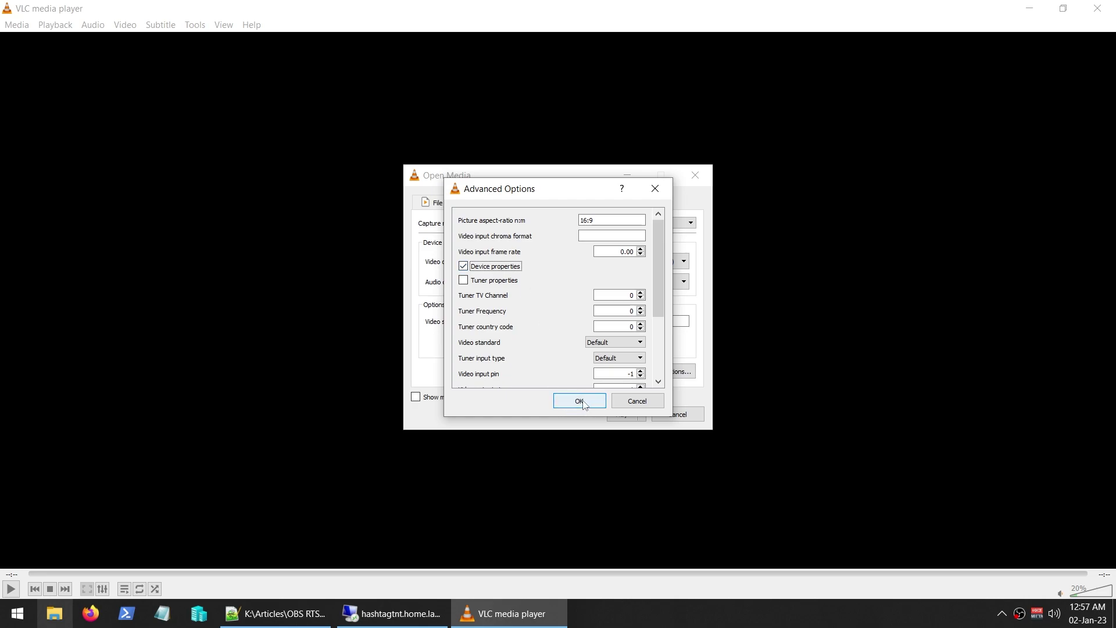
scroll(658, 291, "down", 3)
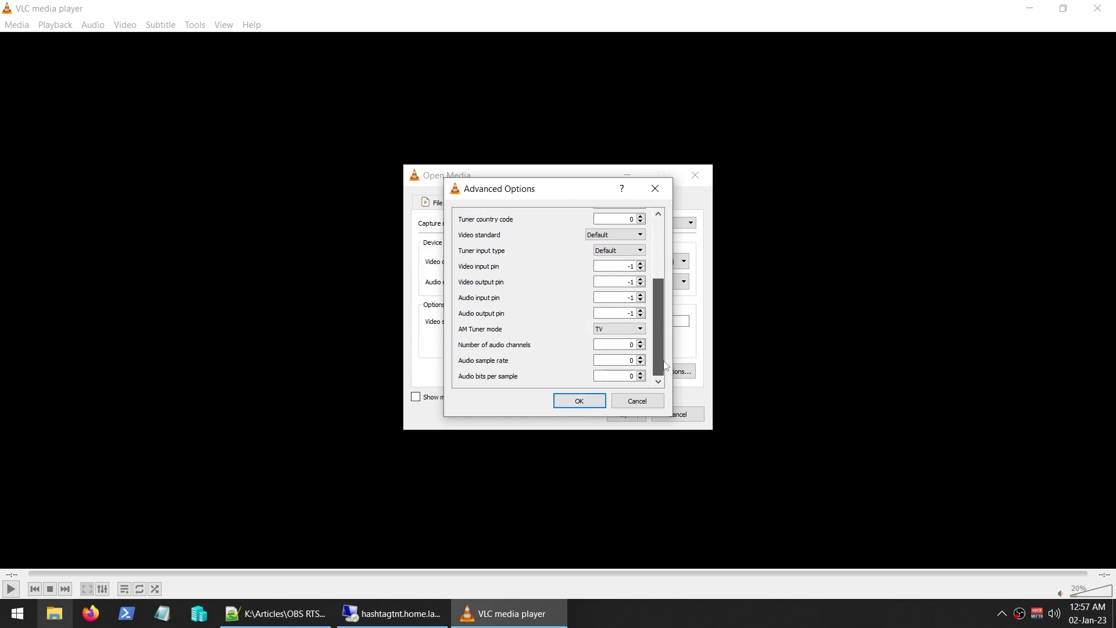
scroll(653, 254, "up", 3)
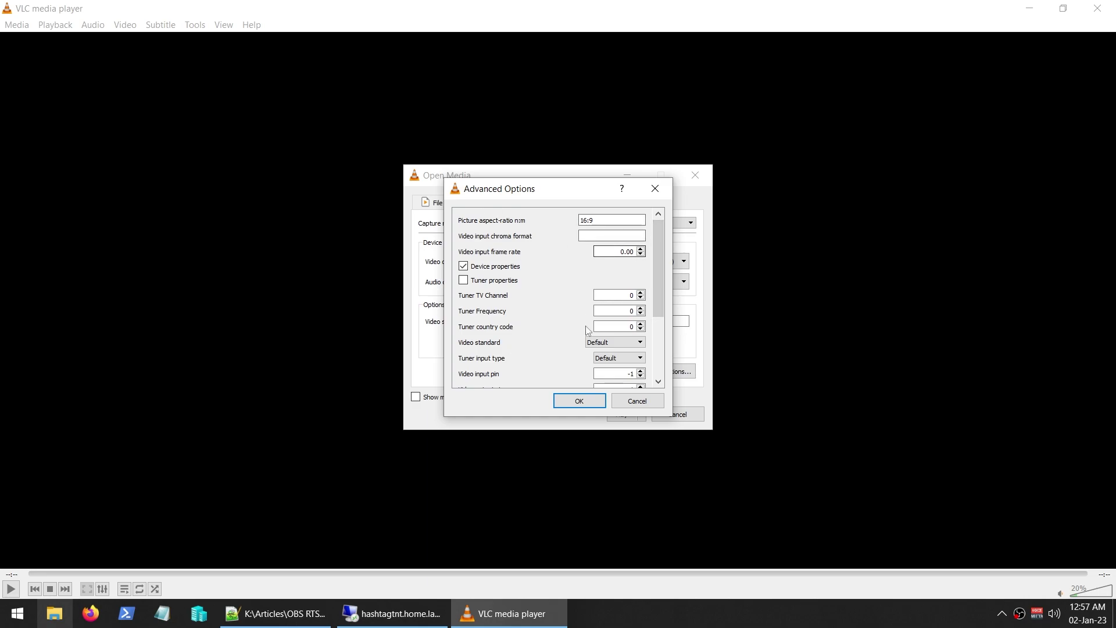
left_click(580, 401)
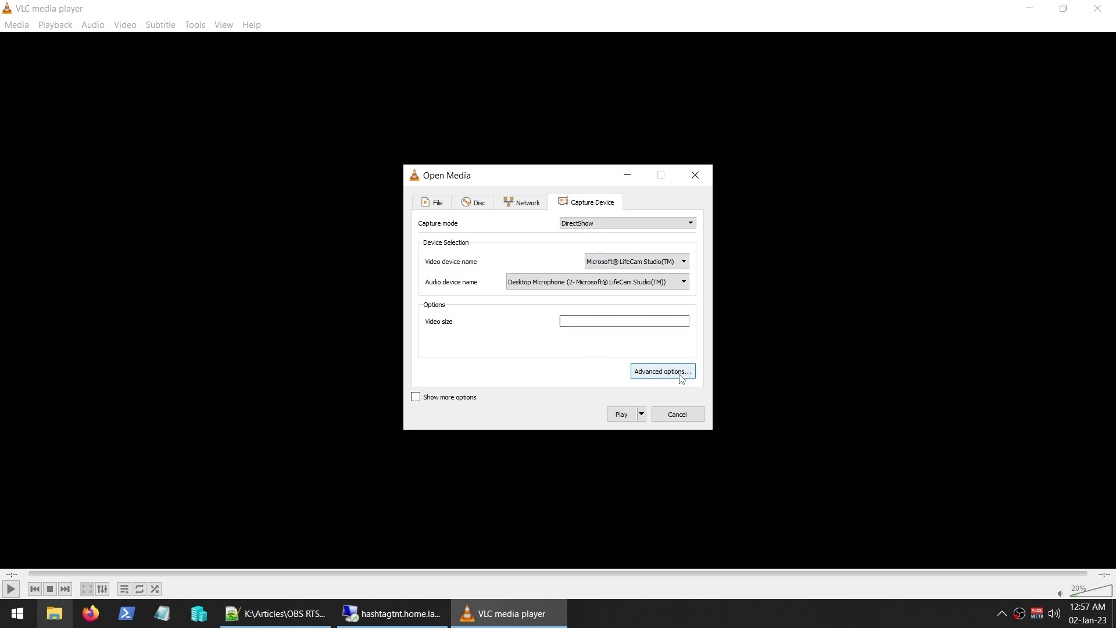
Choose to stream the capture device, accept the dshow source, and proceed to the destination setup
left_click(642, 414)
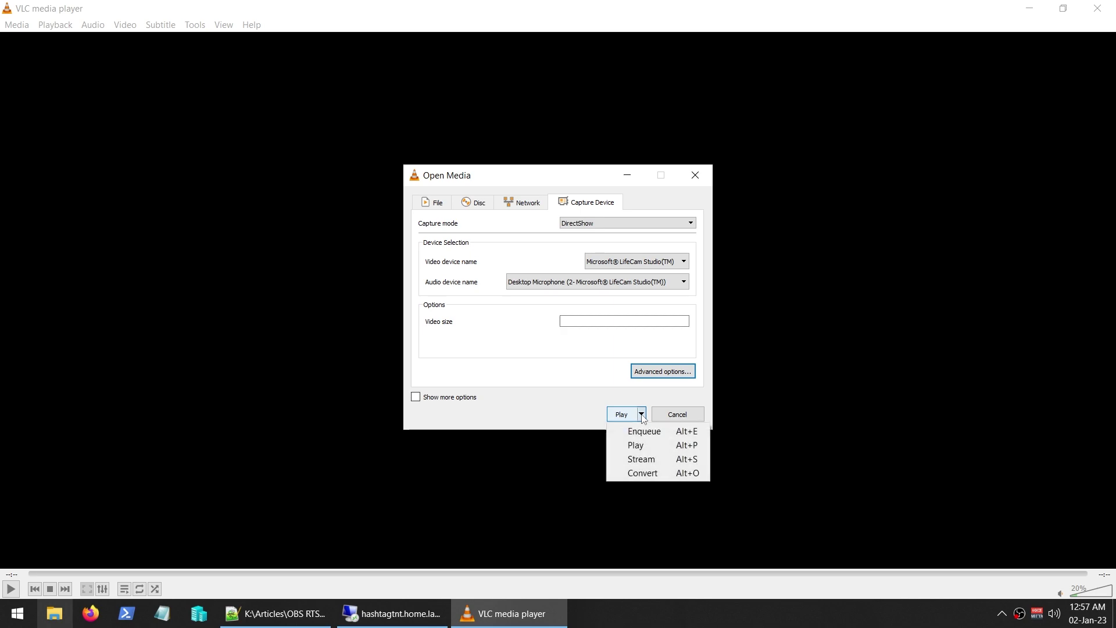
left_click(669, 458)
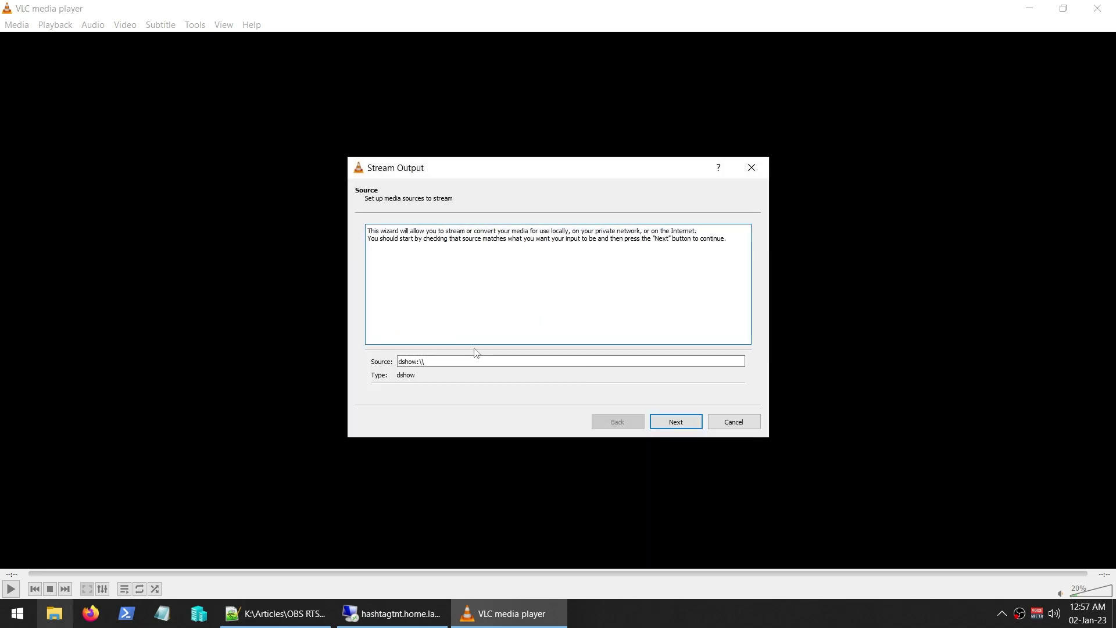
left_click(685, 428)
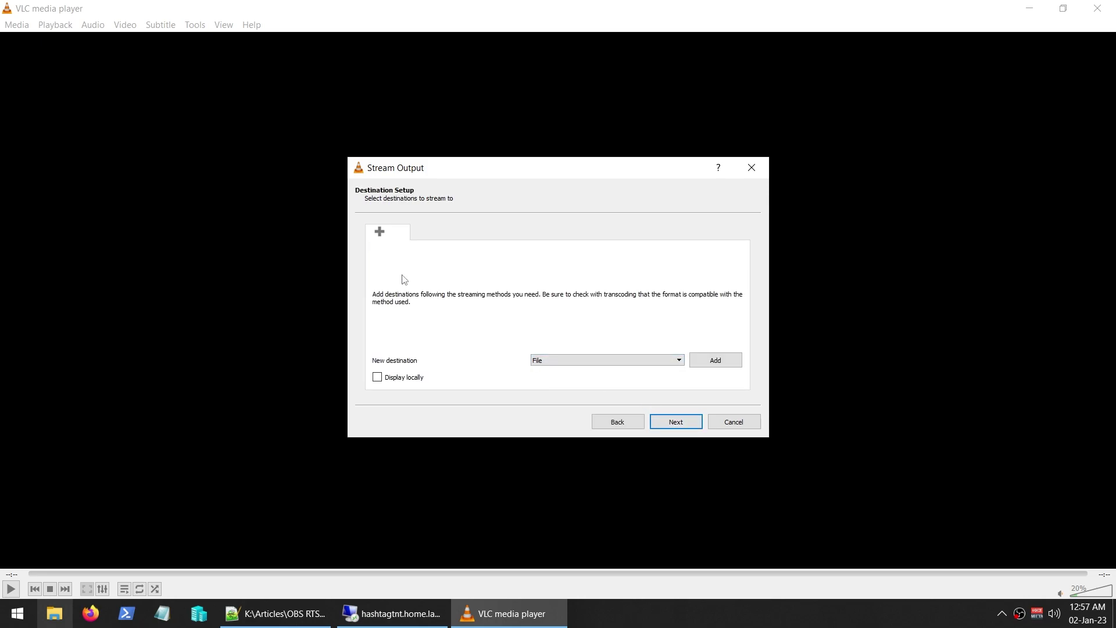
Add an RTSP destination on port 8554 with the path /myvlc and proceed to the transcoding options
left_click(581, 360)
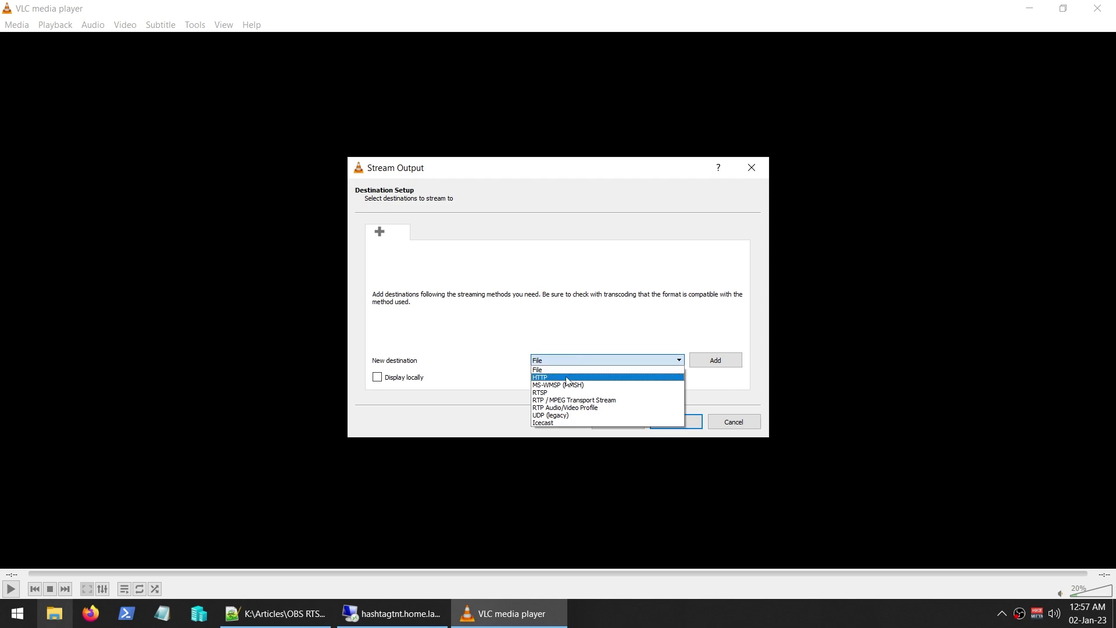
left_click(553, 392)
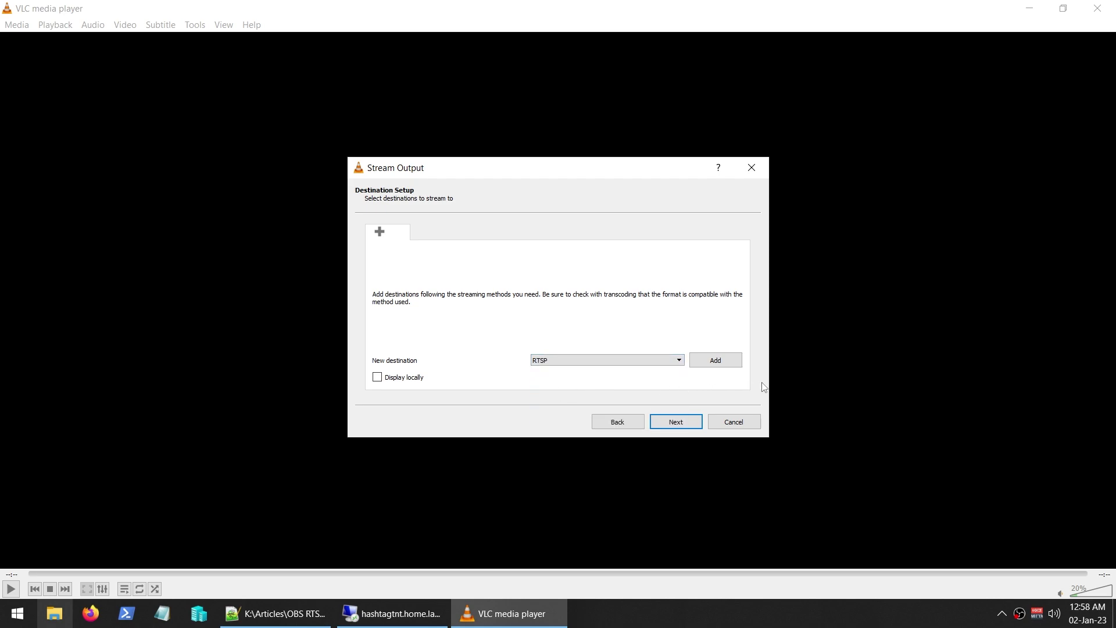
left_click(716, 362)
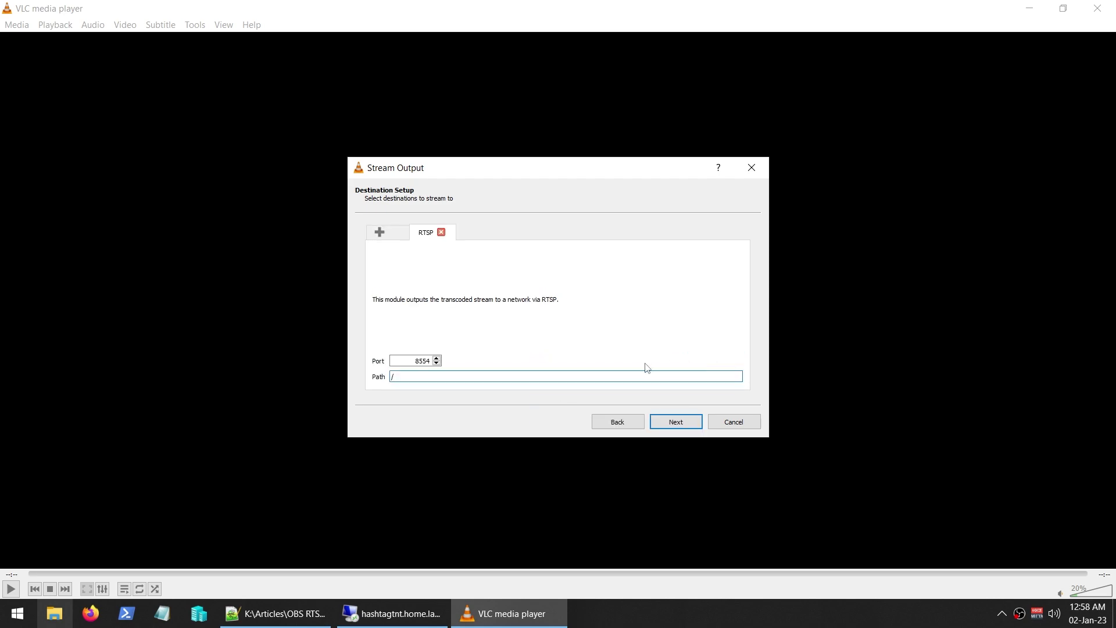
left_click(591, 372)
left_click(423, 361)
double_click(423, 361)
left_click(408, 363)
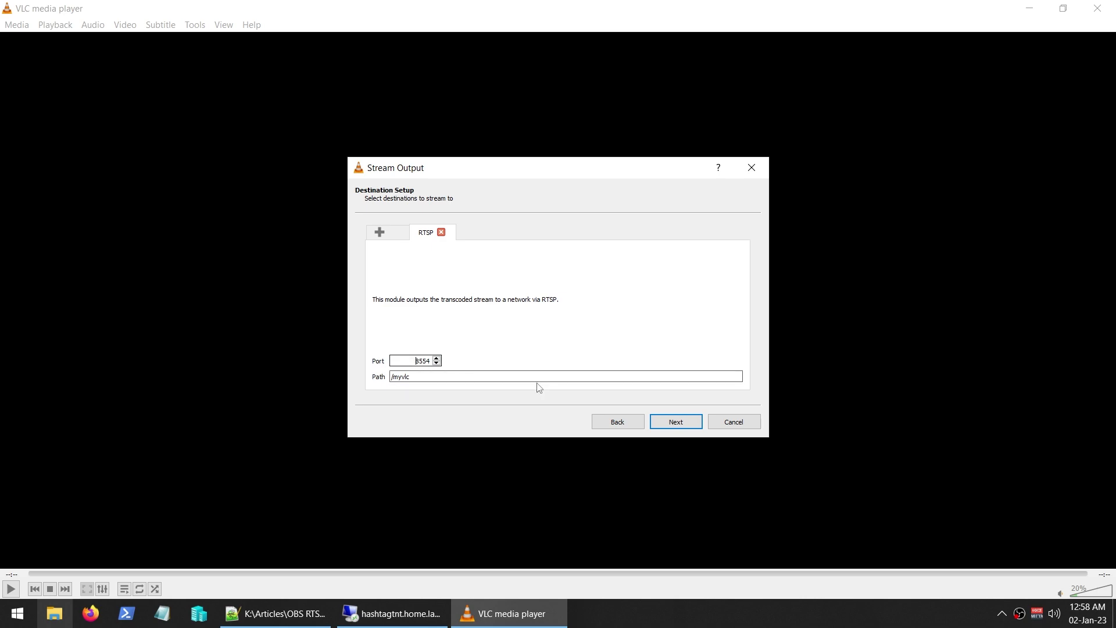
left_click(685, 426)
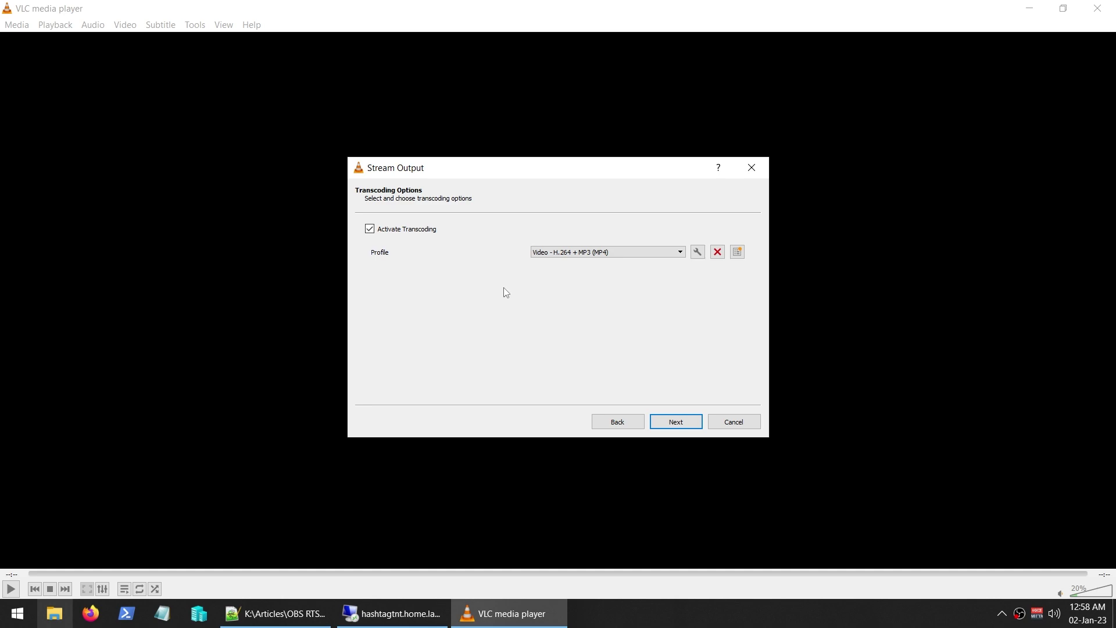
Choose the Video - H.264 + MP3 (MP4) transcoding profile and set its encapsulation to MPEG-TS
left_click(649, 255)
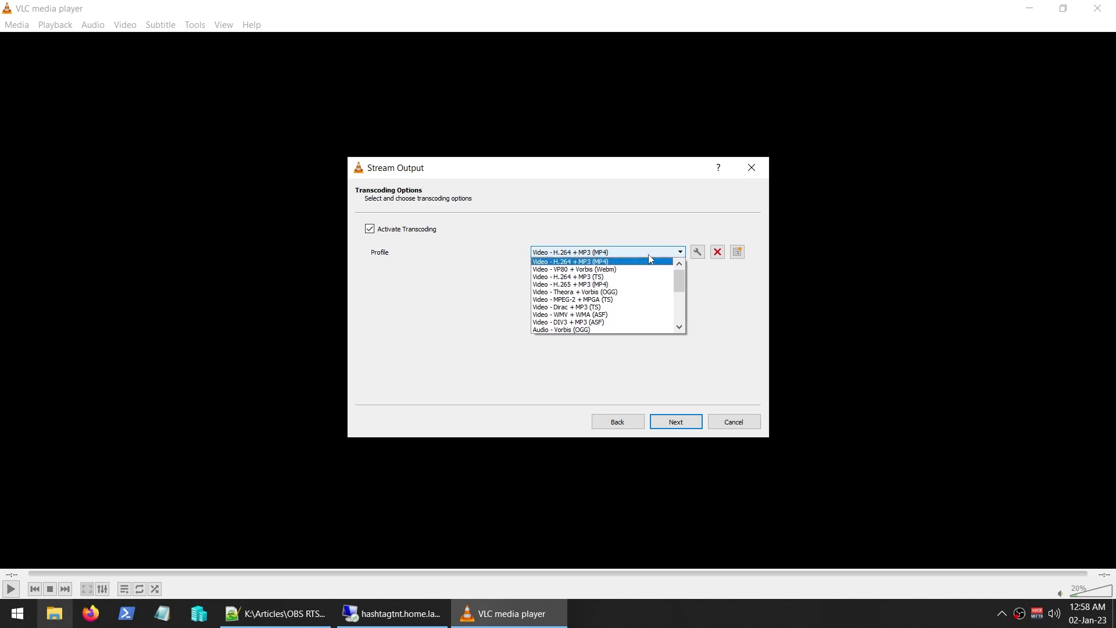
left_click(605, 263)
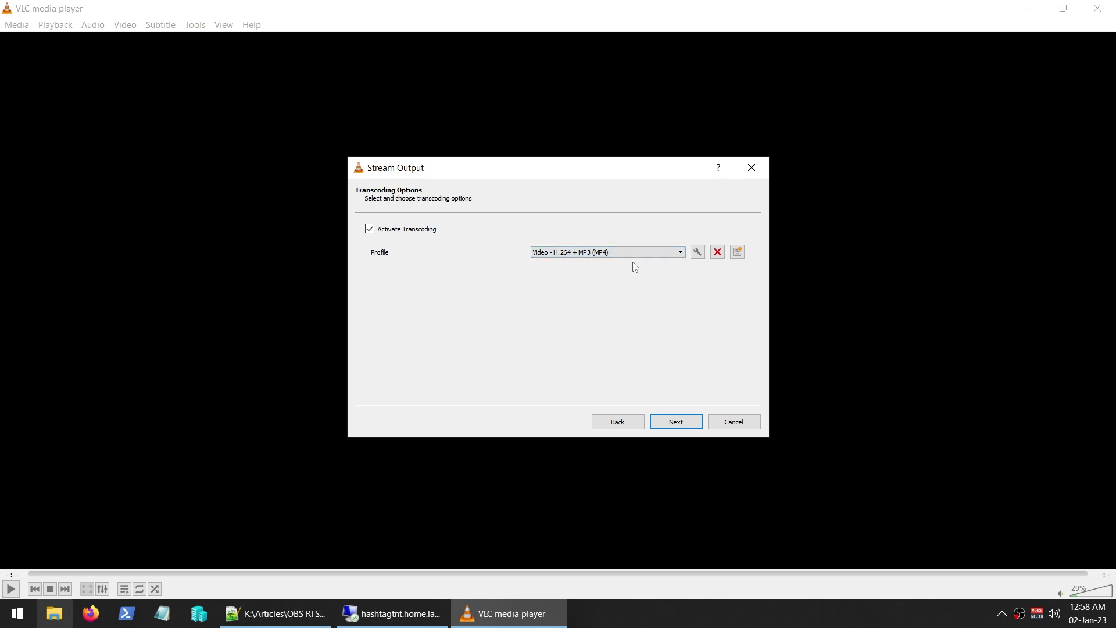
left_click(698, 252)
left_click(640, 237)
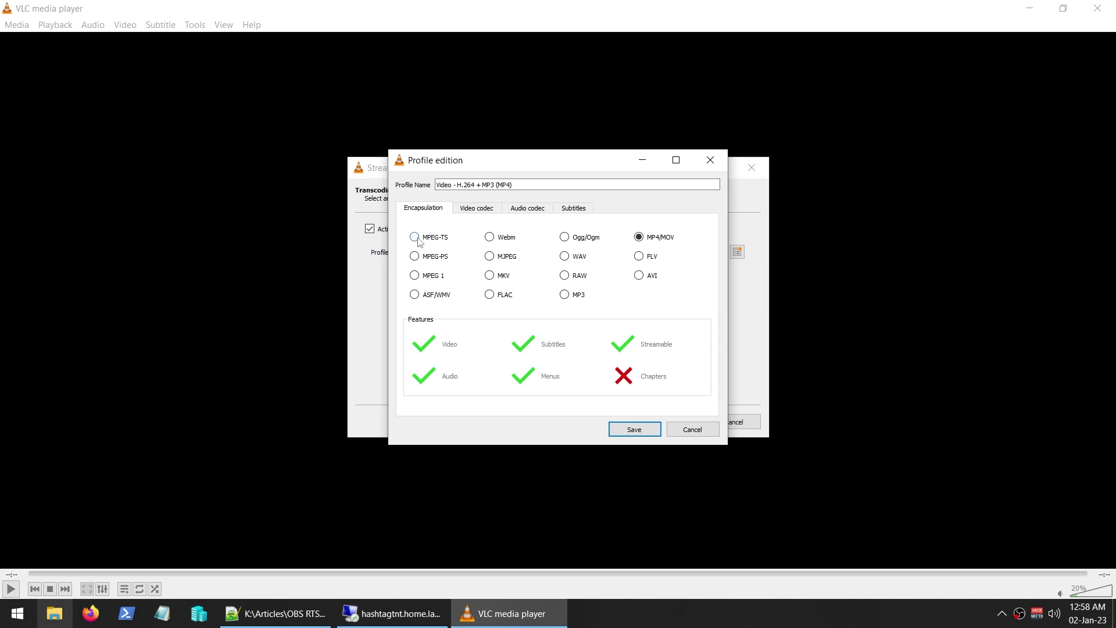
left_click(420, 241)
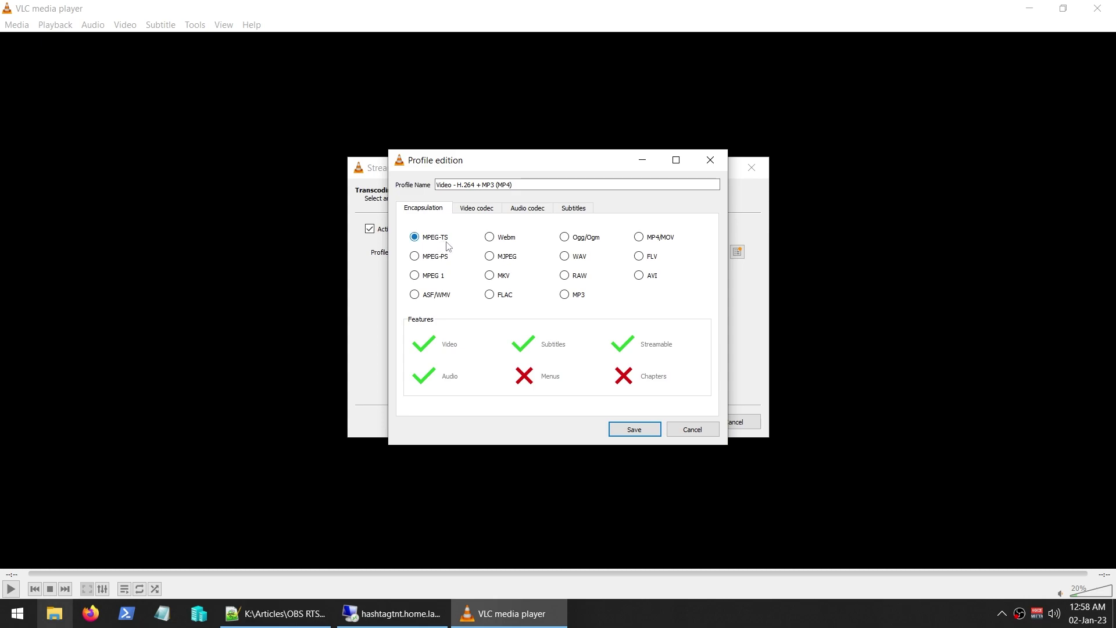
Examine the profile's video bitrate and its audio codec and sample rate options
left_click(467, 214)
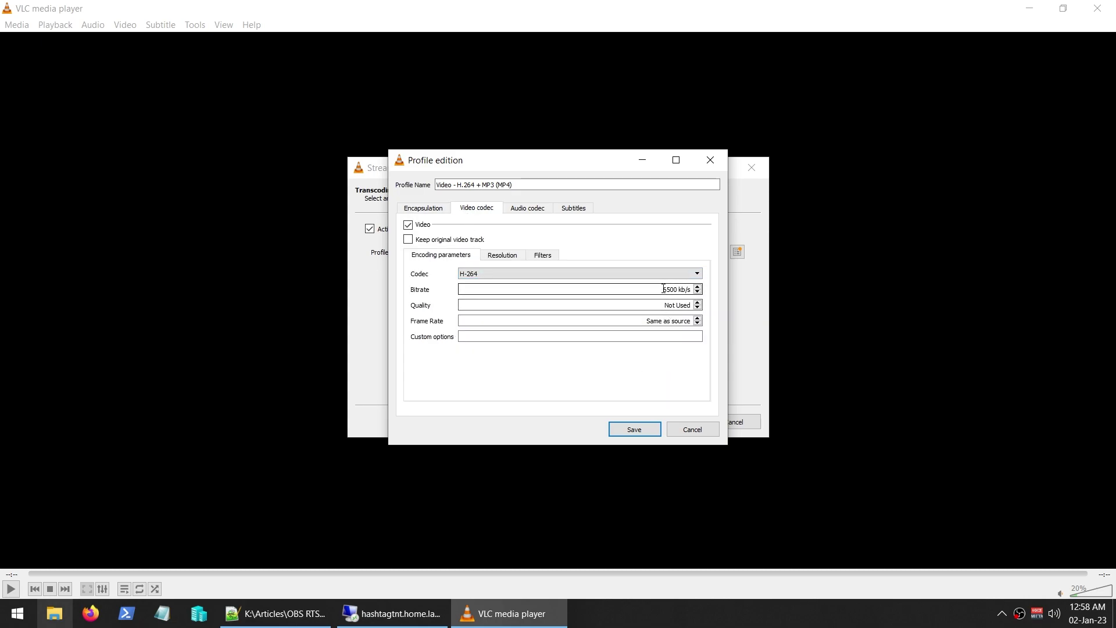
left_click(612, 287)
left_click(538, 213)
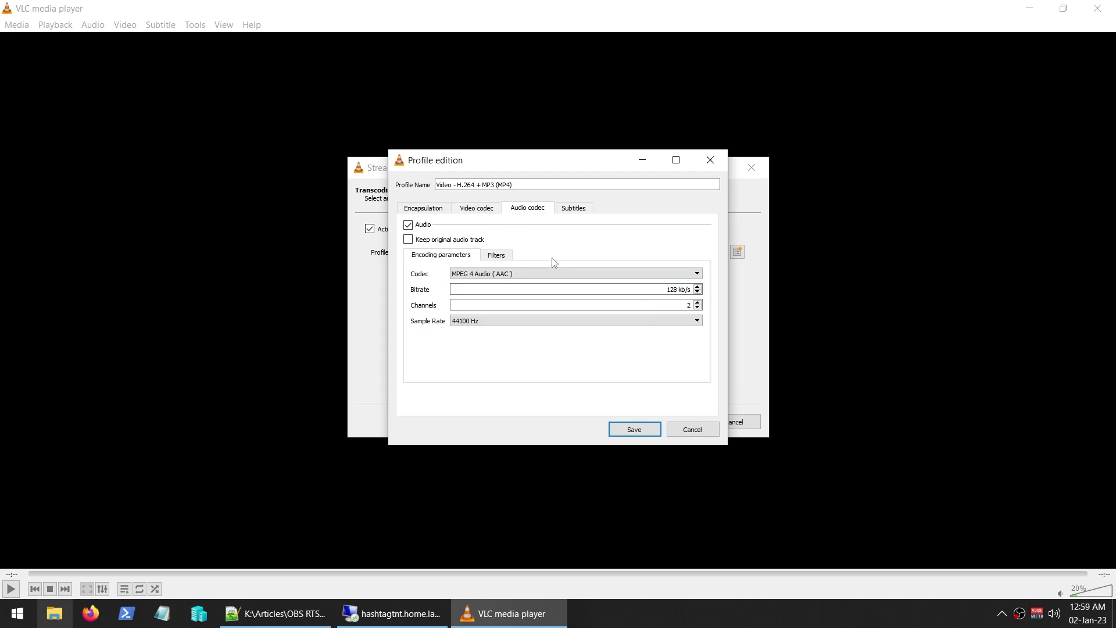
left_click(477, 274)
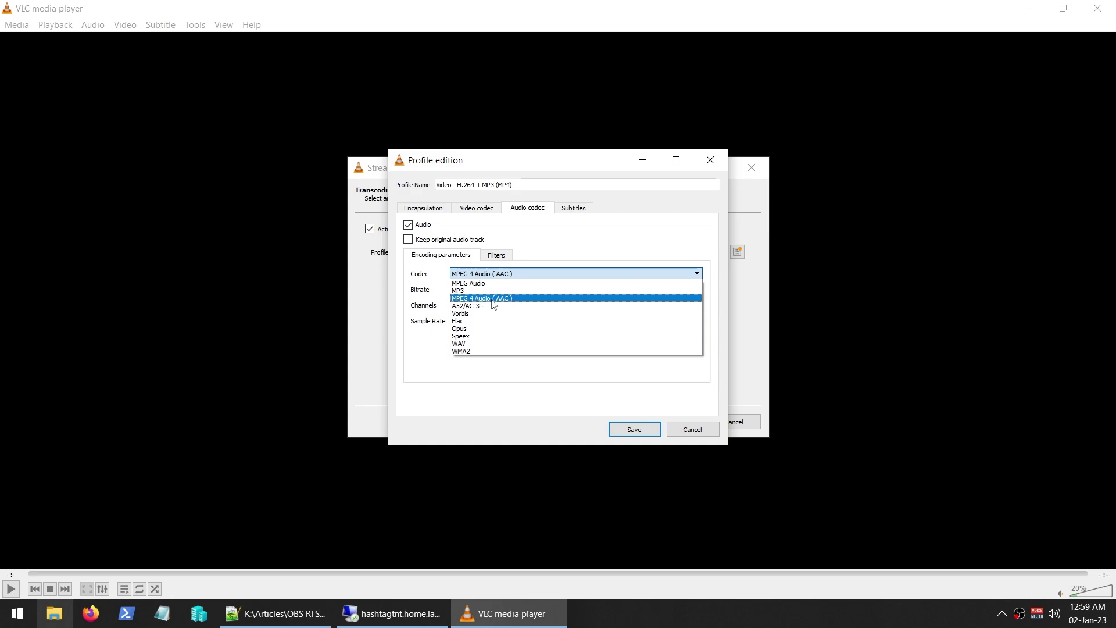
left_click(644, 254)
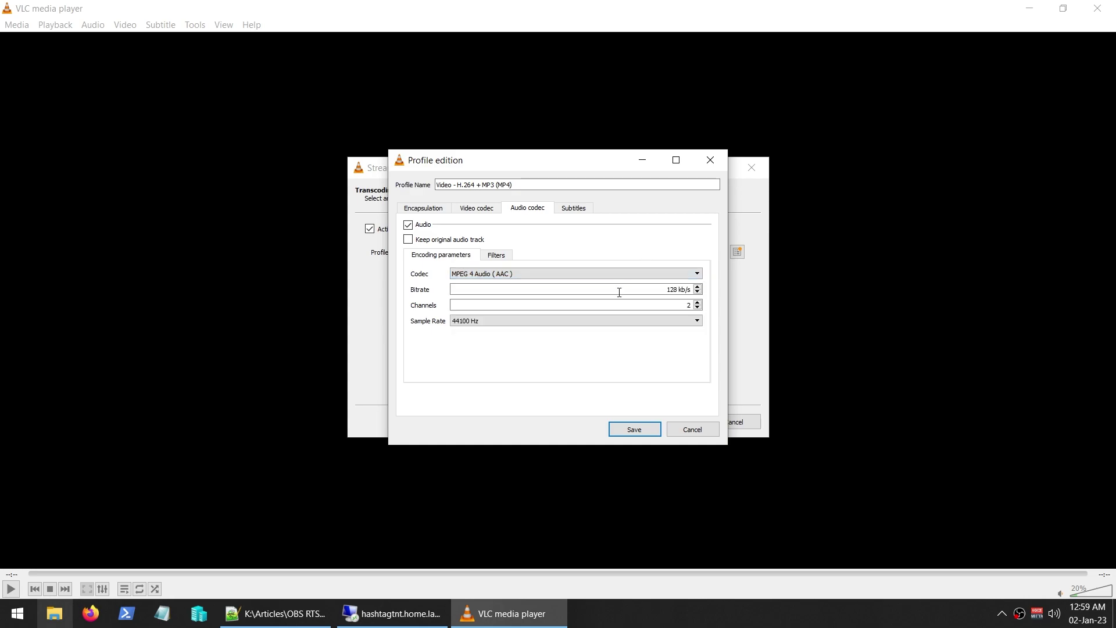
left_click(492, 324)
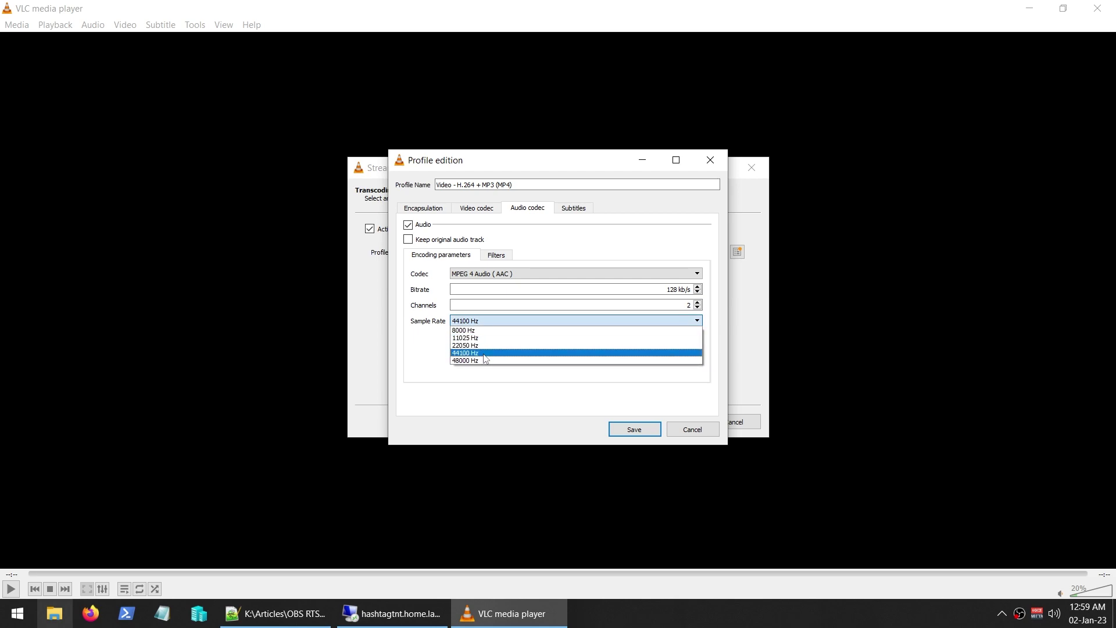
left_click(463, 323)
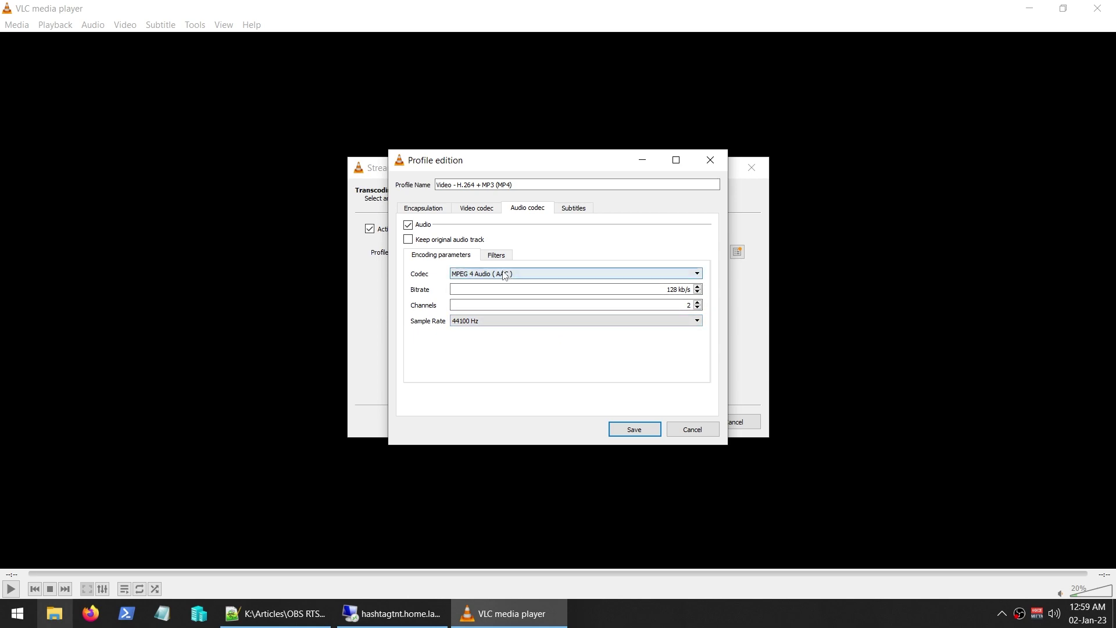
Recheck the profile's encapsulation, codec and subtitle settings, save the profile, and proceed to the option setup
left_click(574, 209)
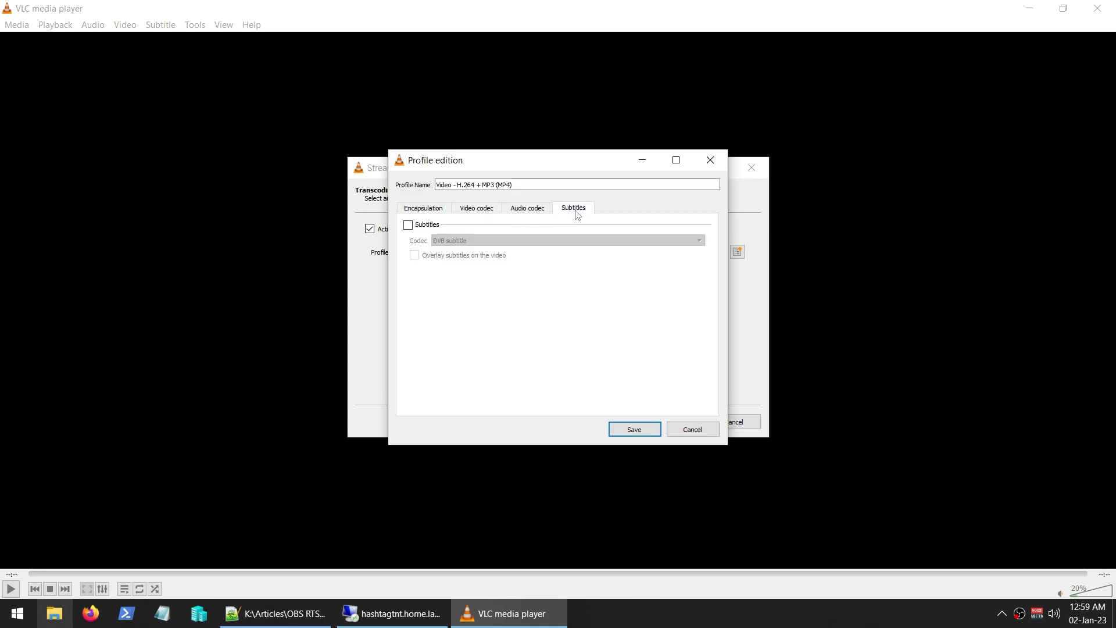
left_click(528, 210)
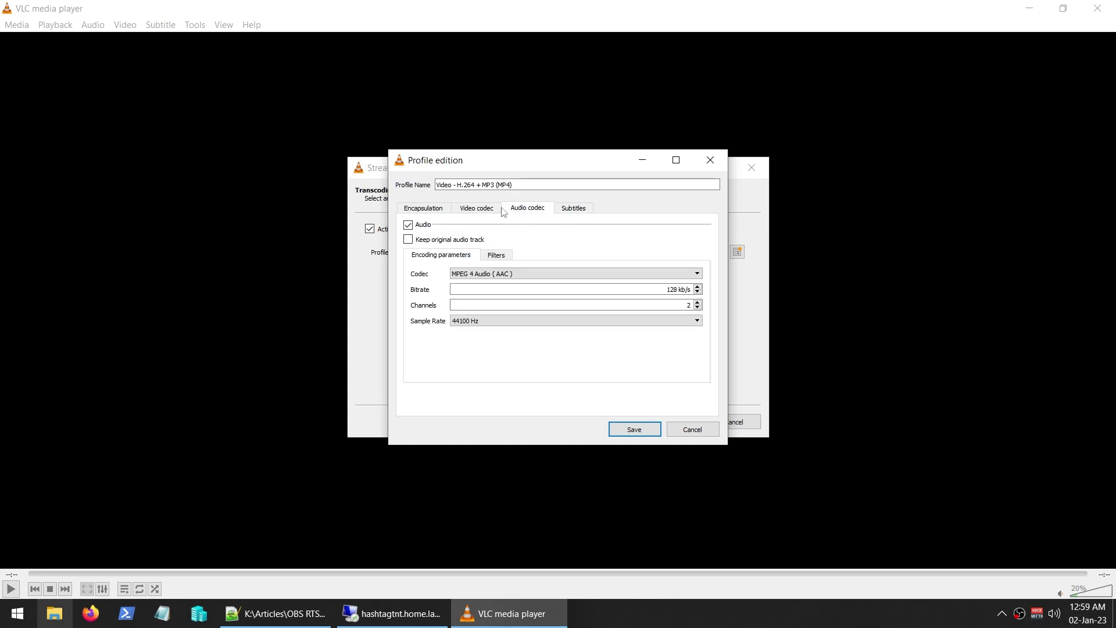
left_click(419, 213)
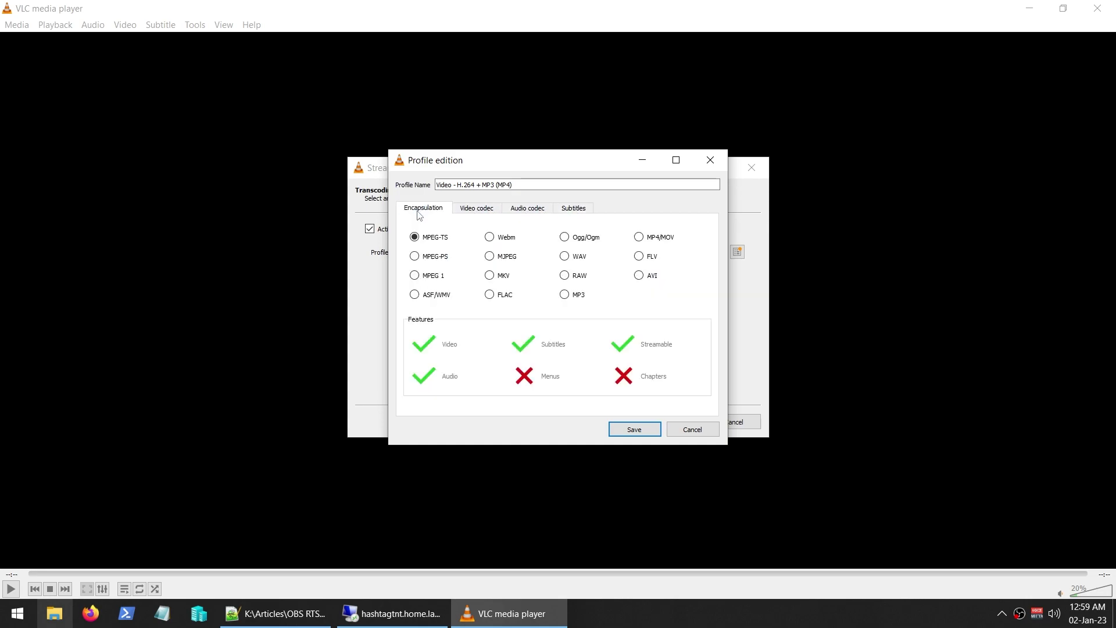
left_click(481, 214)
left_click(533, 214)
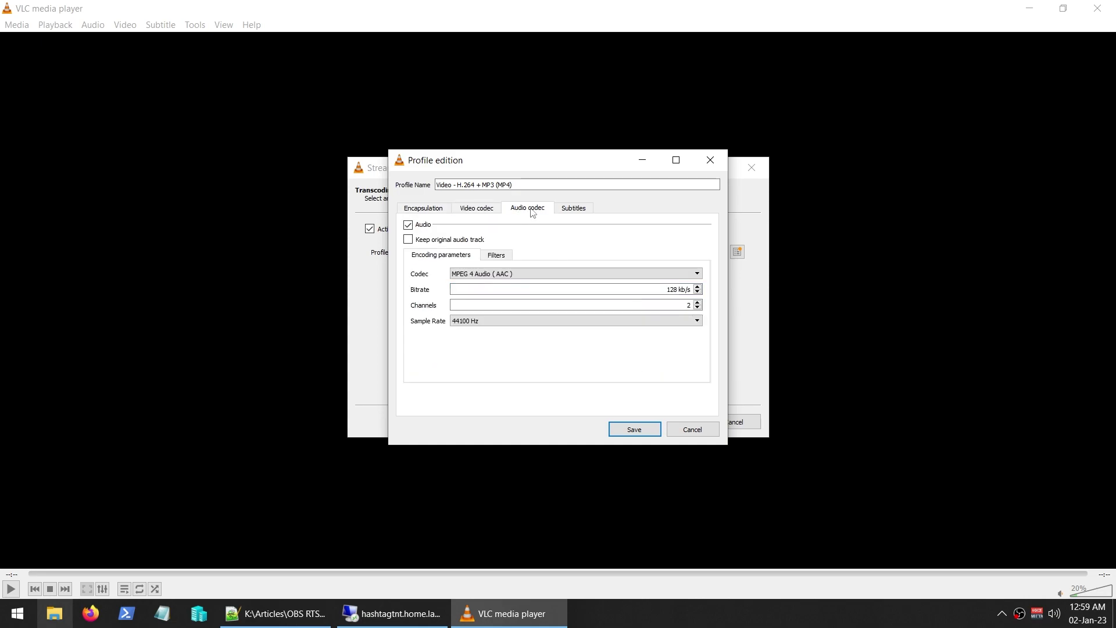
left_click(575, 209)
left_click(440, 208)
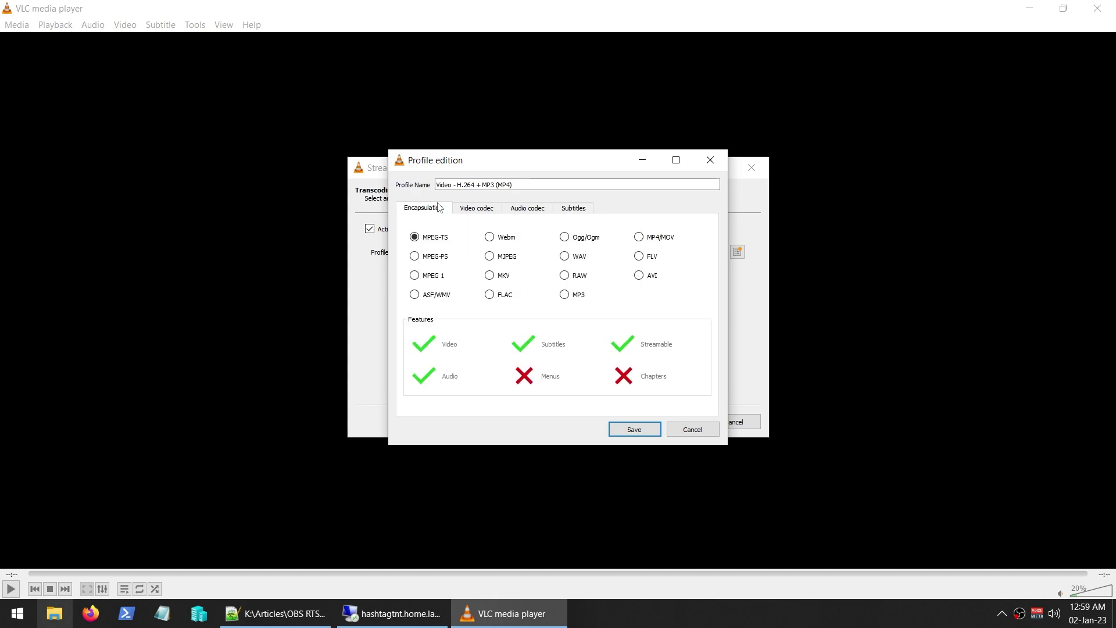
left_click(638, 430)
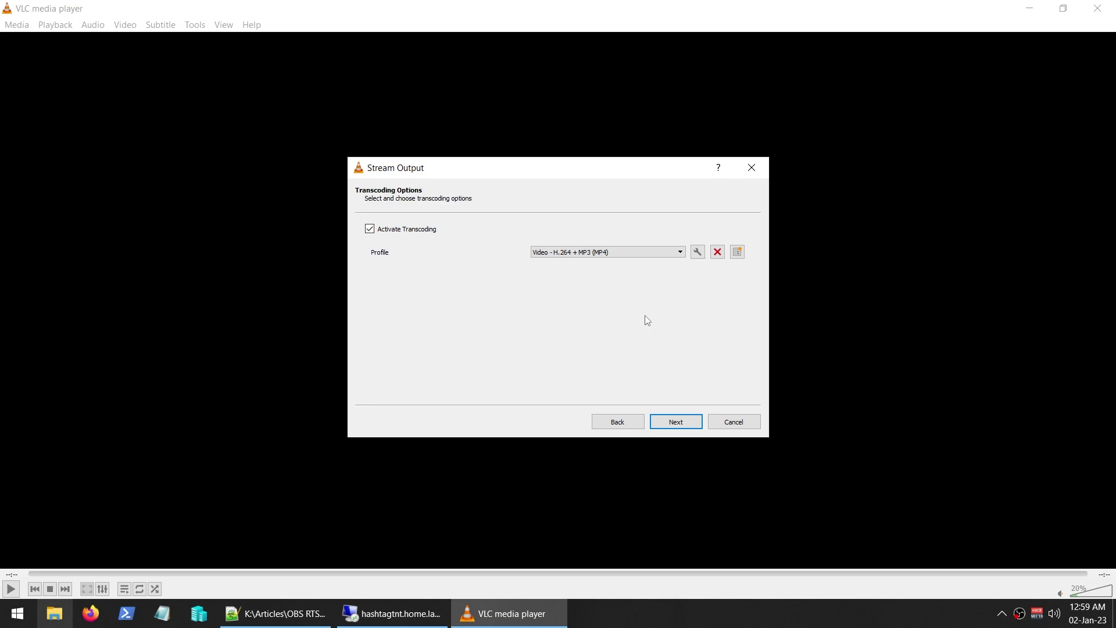
left_click(676, 423)
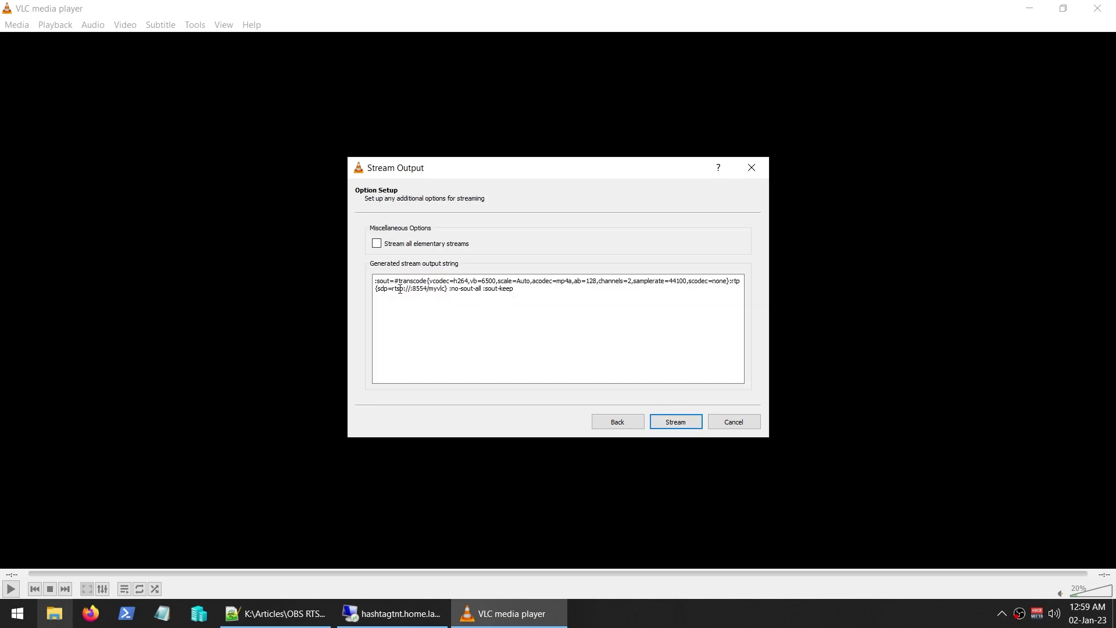
Copy the RTSP address from the generated stream output string and start the stream
left_click_drag(404, 288, 437, 287)
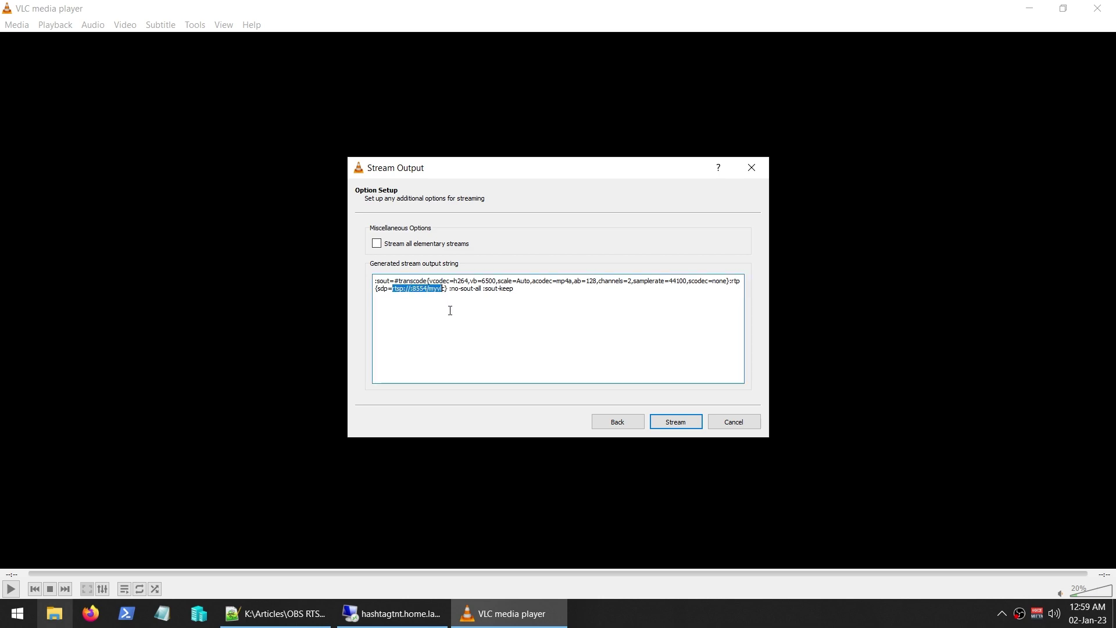
key("Right")
left_click_drag(399, 289, 447, 288)
key("ctrl+c")
left_click(684, 423)
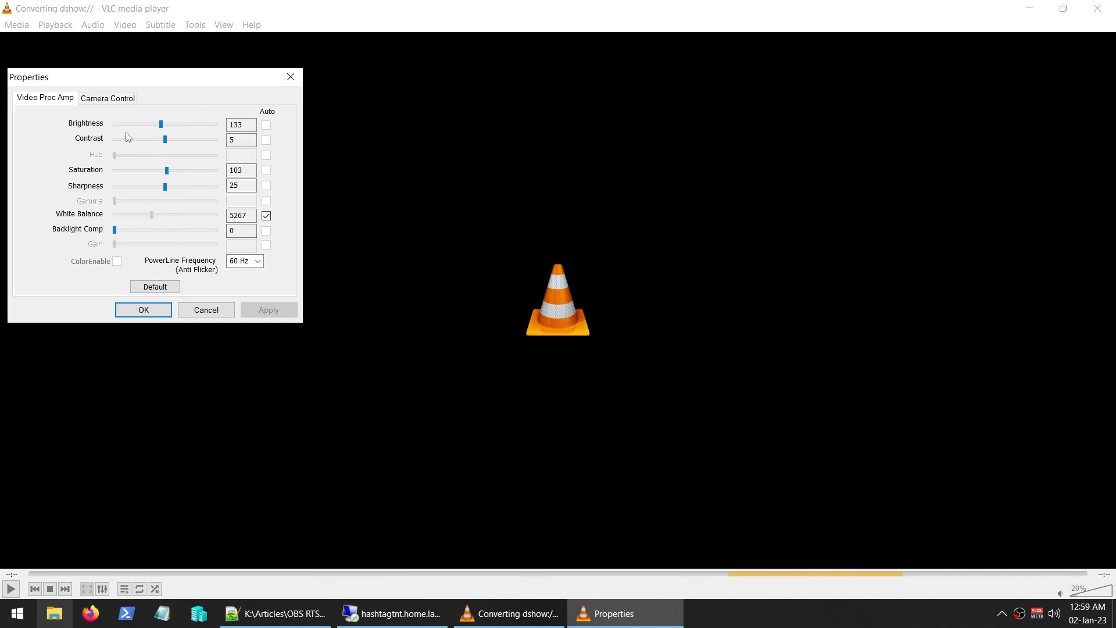
Set the webcam's output size to 1920 x 1080 and accept the camera, stream format and audio input properties
left_click(108, 97)
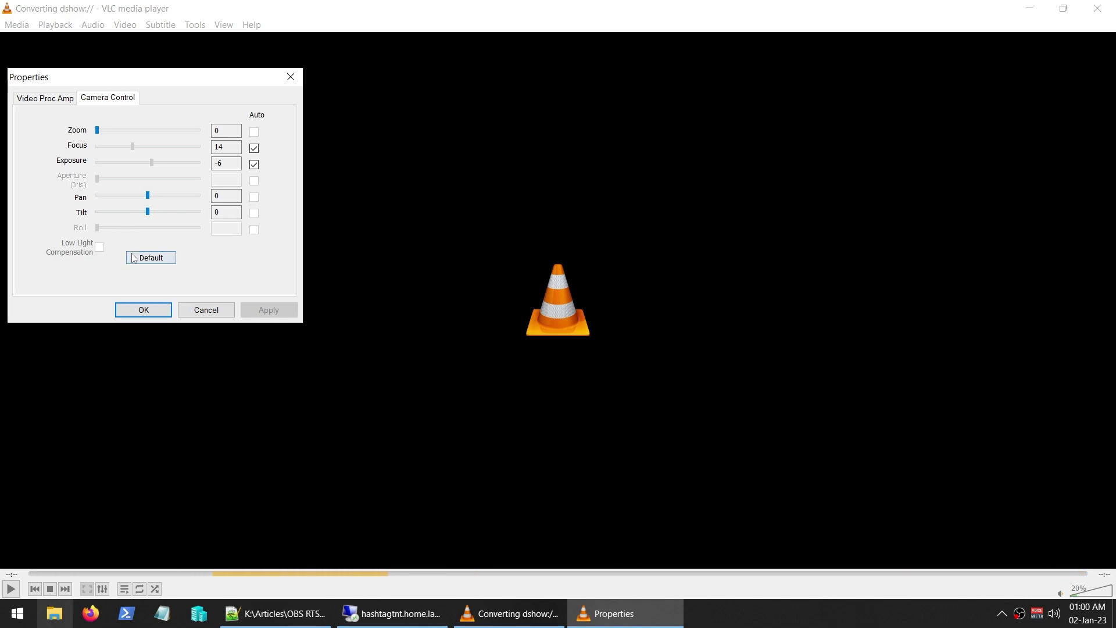
left_click(144, 309)
left_click(102, 142)
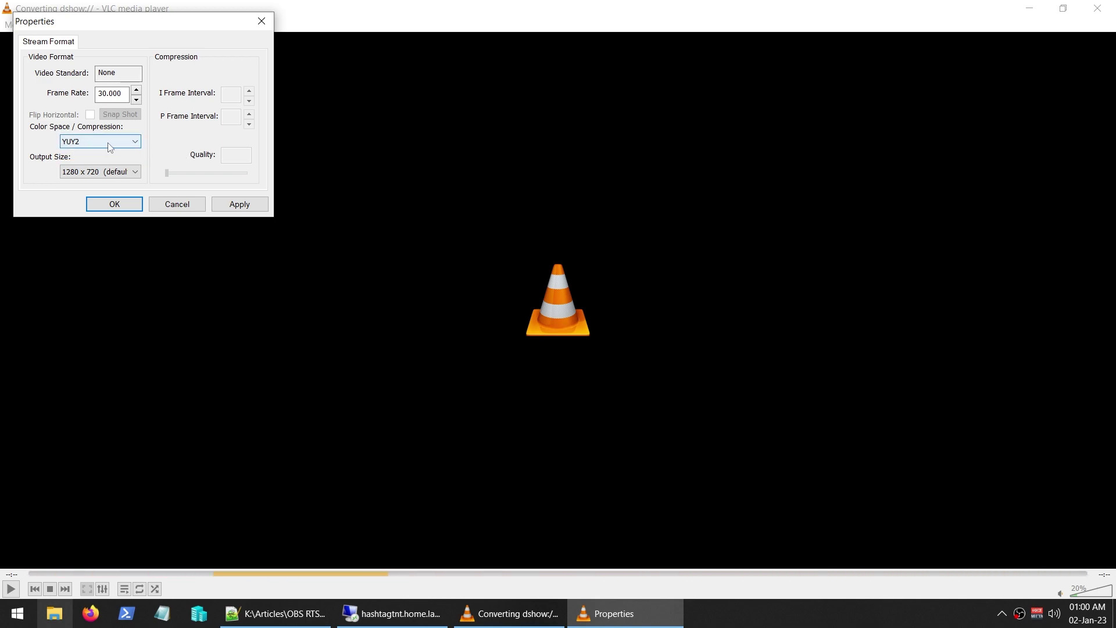
left_click(129, 173)
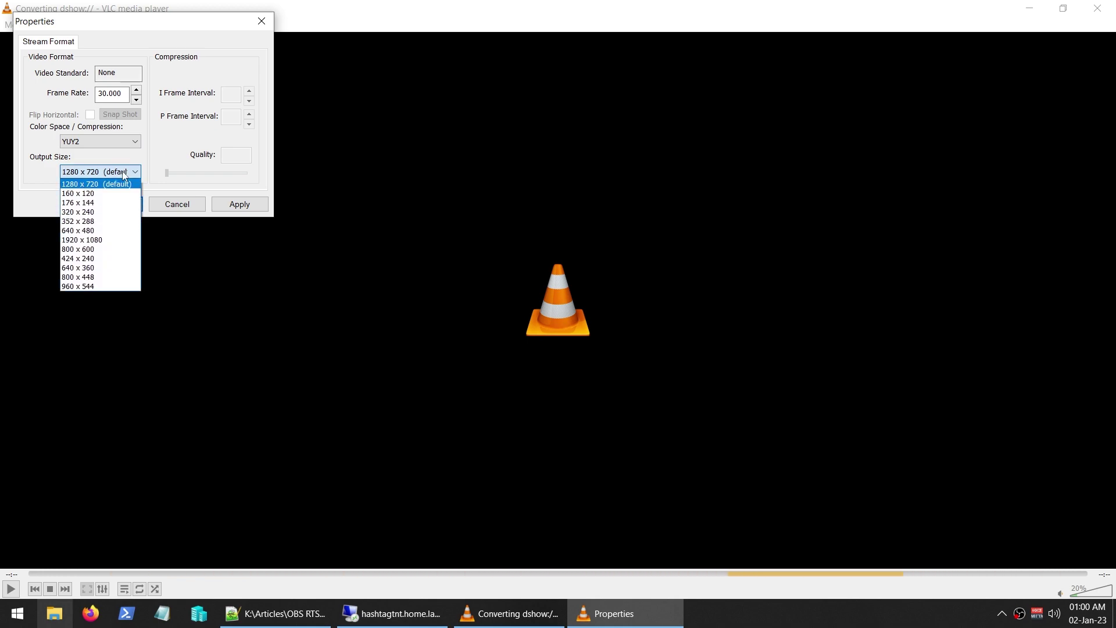
left_click(87, 240)
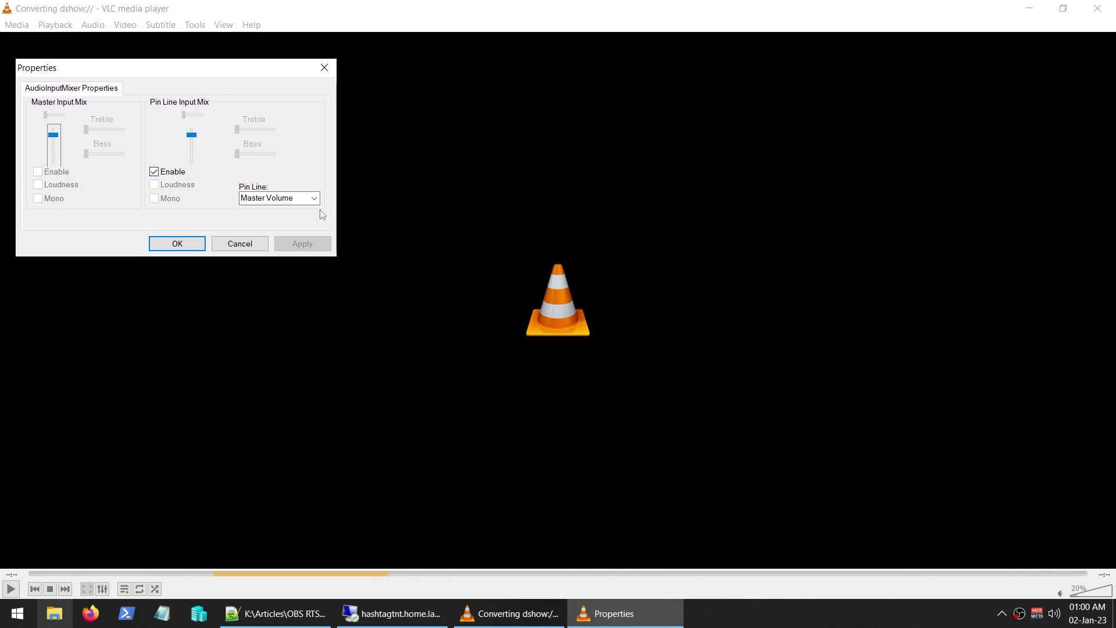
left_click(183, 246)
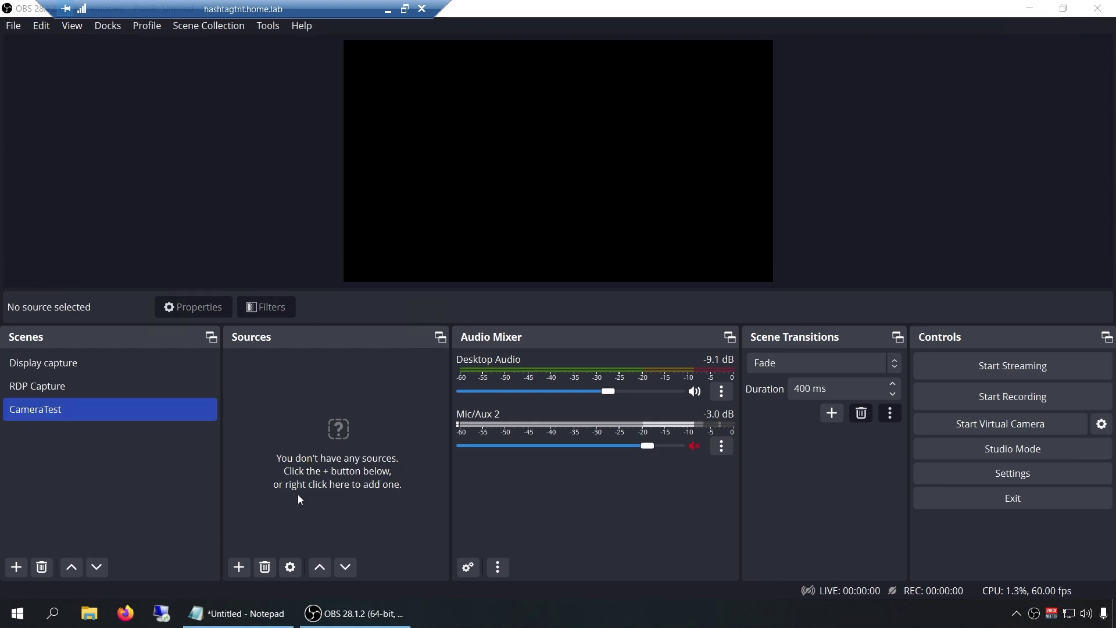
In OBS on the remote computer, add a new media source named LifeCam to the CameraTest scene
left_click(242, 572)
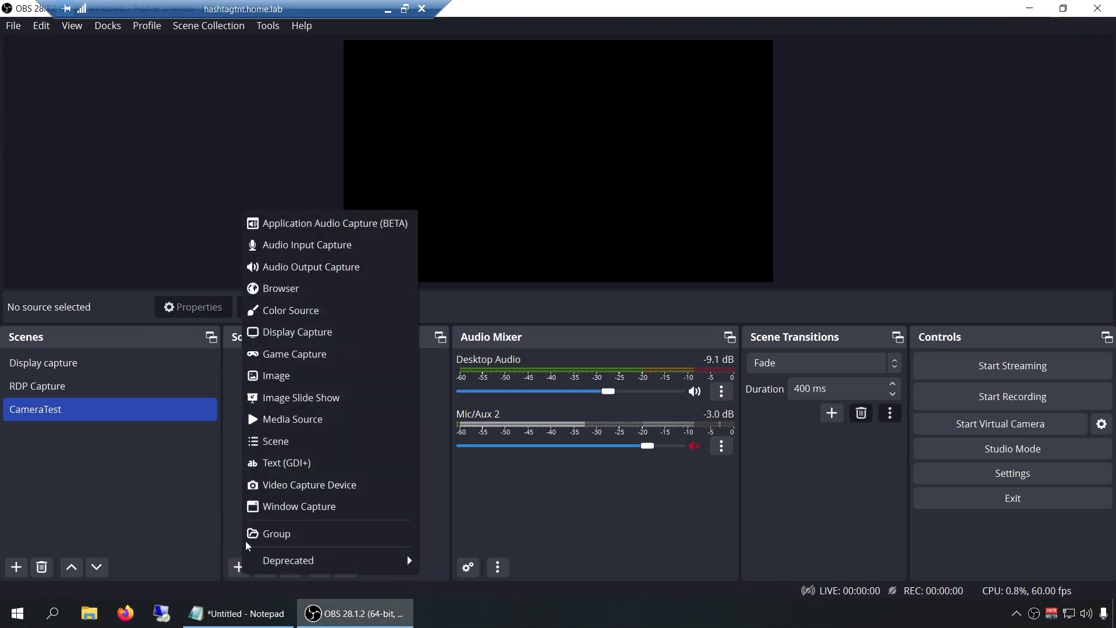
left_click(292, 420)
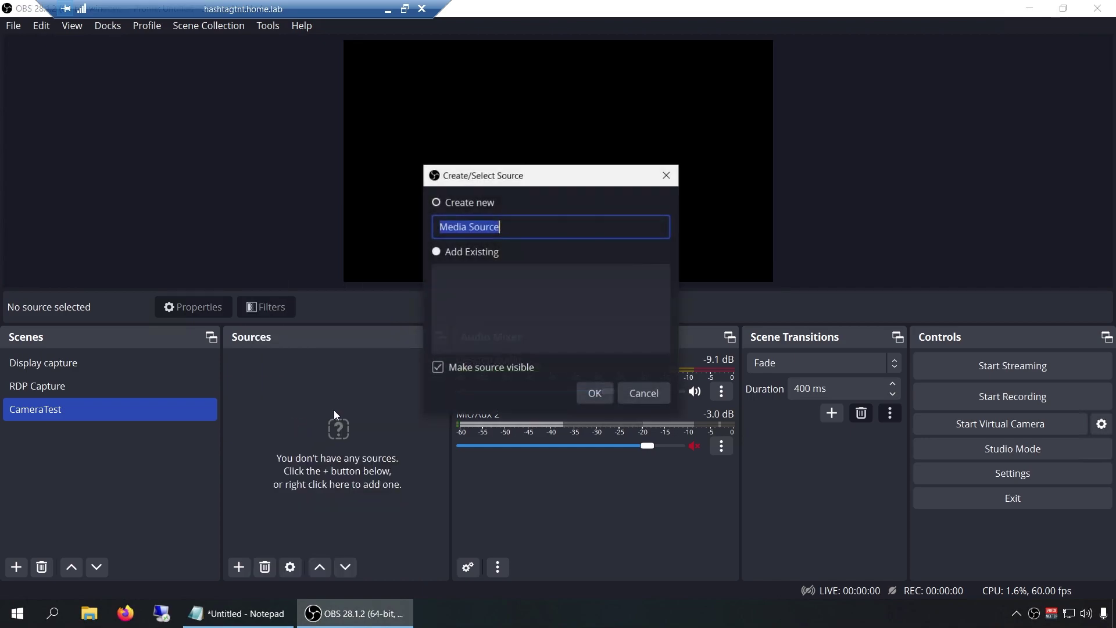
left_click_drag(557, 177, 500, 82)
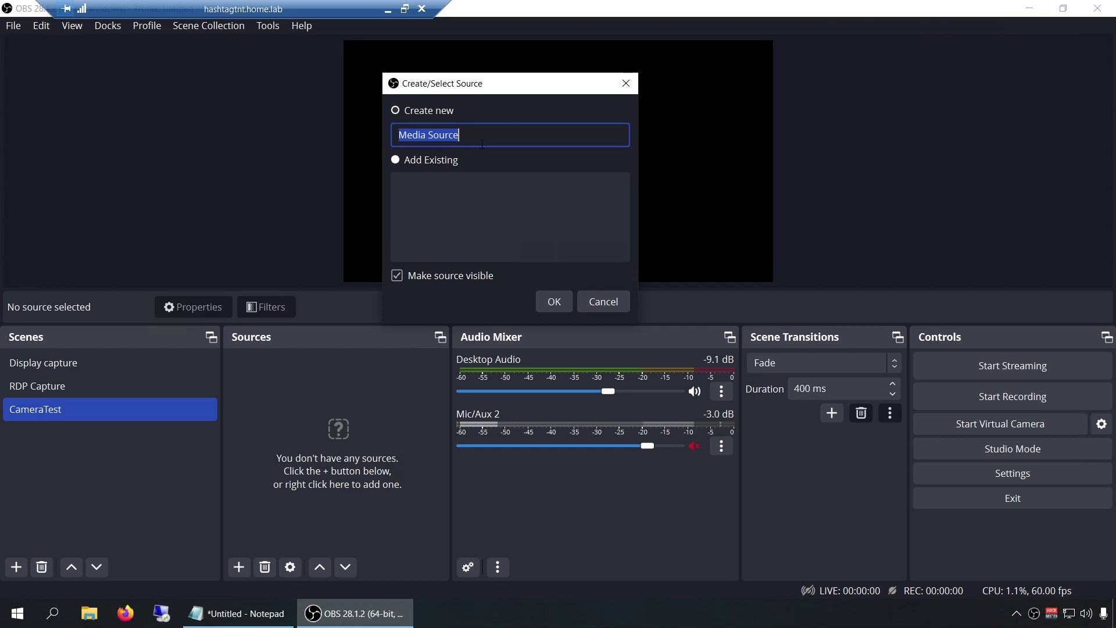
type("LifeC")
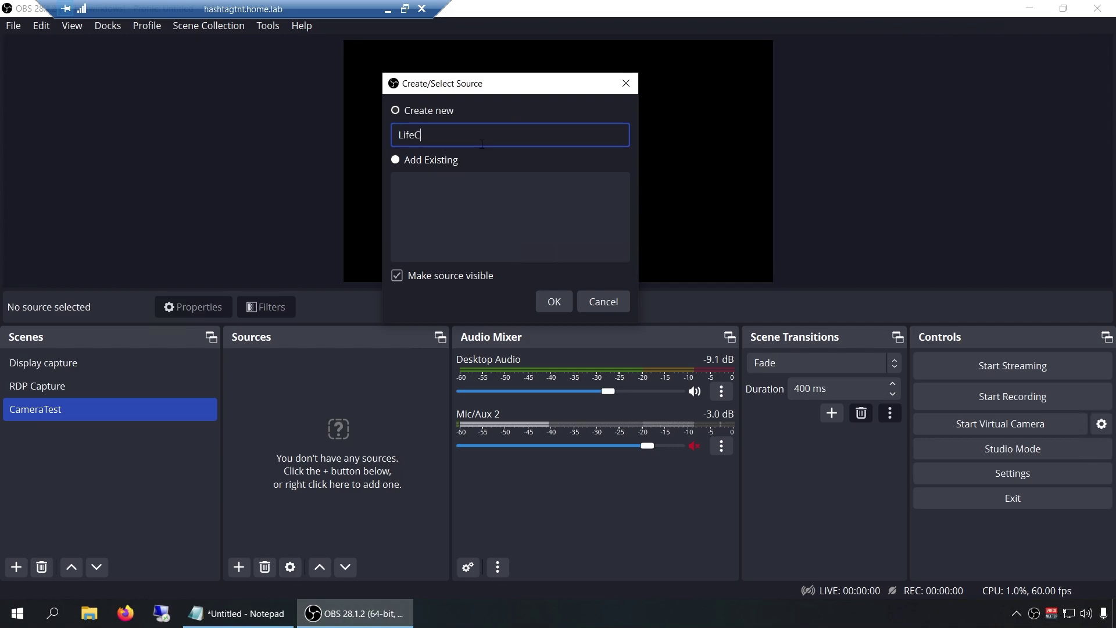
type("am")
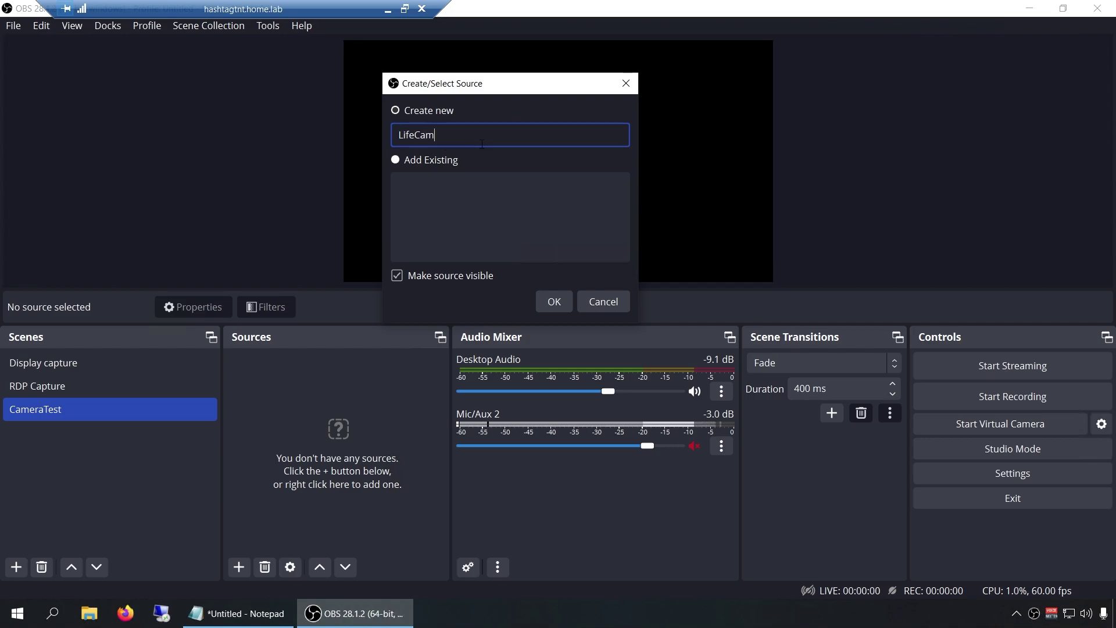
left_click(556, 301)
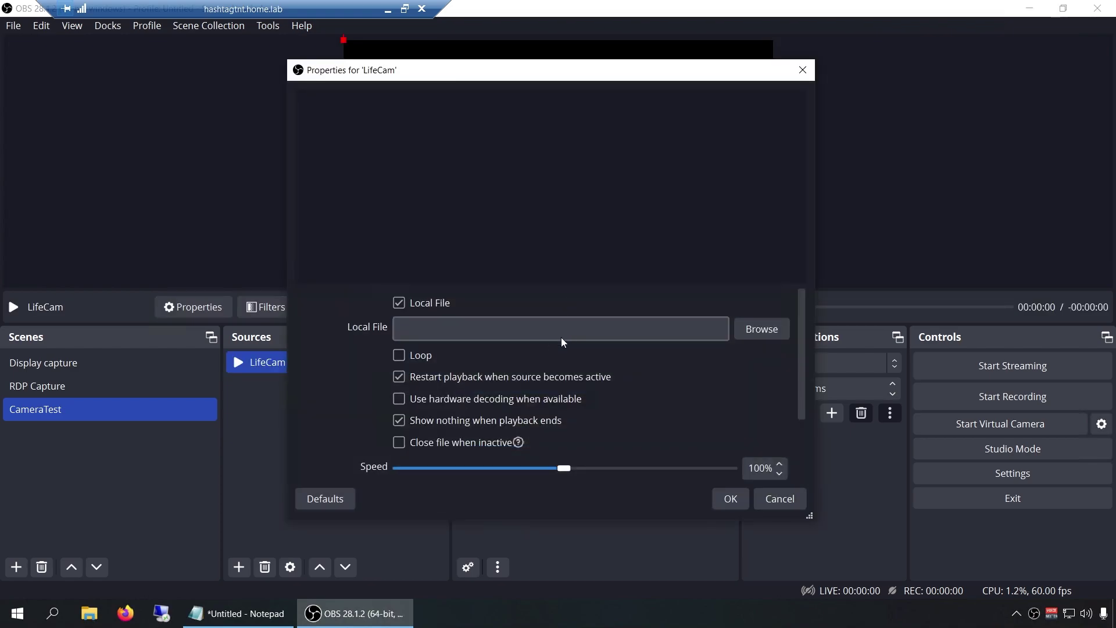
Turn off Local File for the LifeCam source and paste the RTSP address rtsp://:8554/myvlc as its input
left_click(399, 304)
left_click(520, 386)
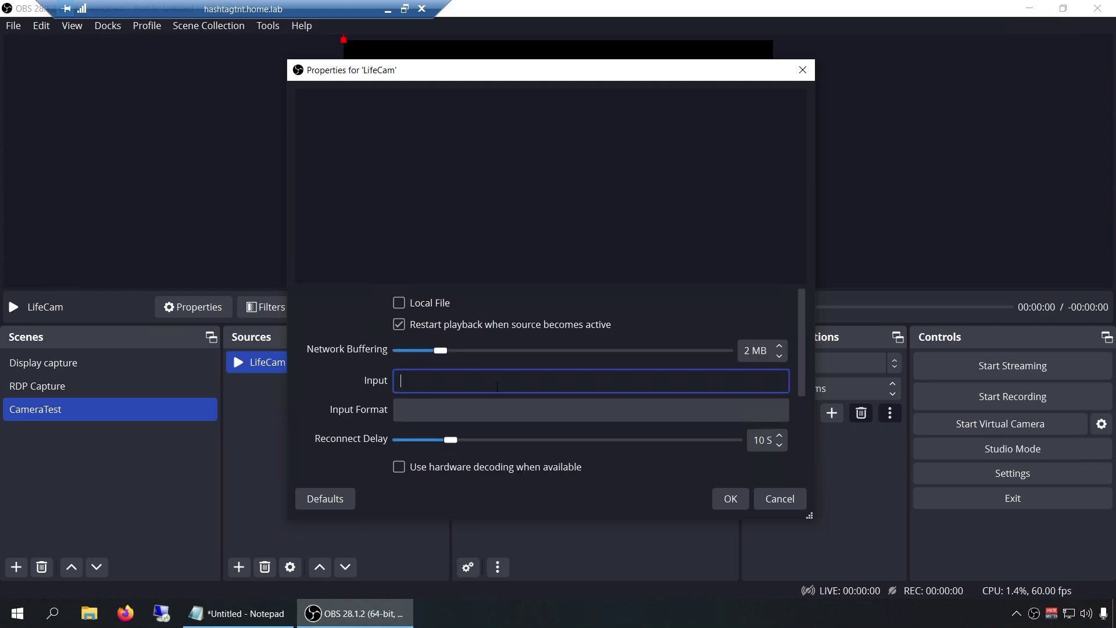
key("ctrl+v")
key("BackSpace")
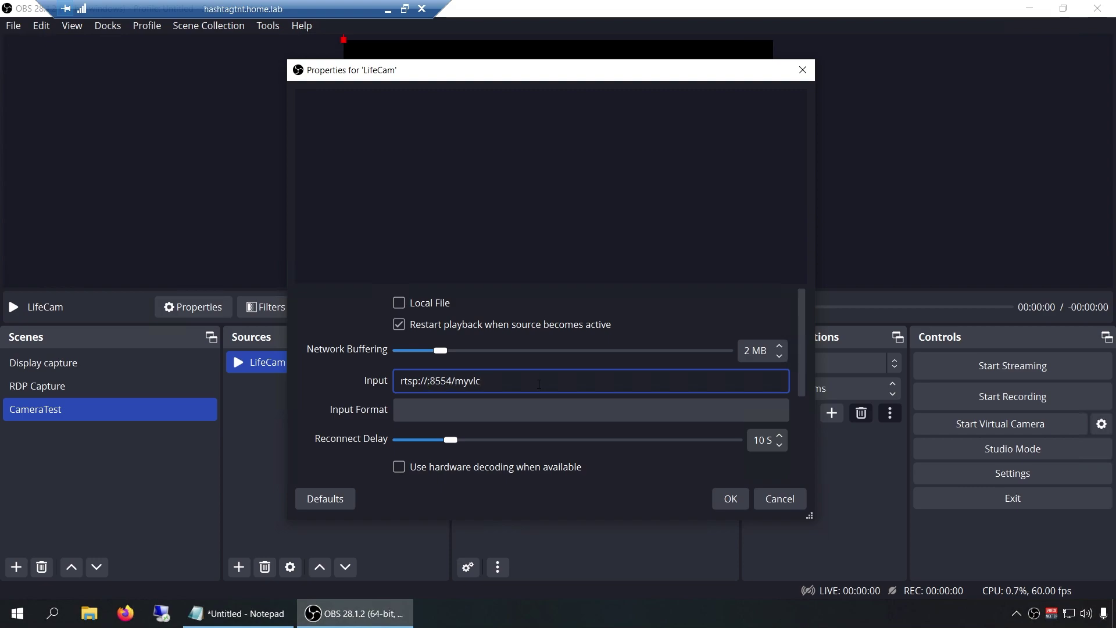
type("10.0.0.2")
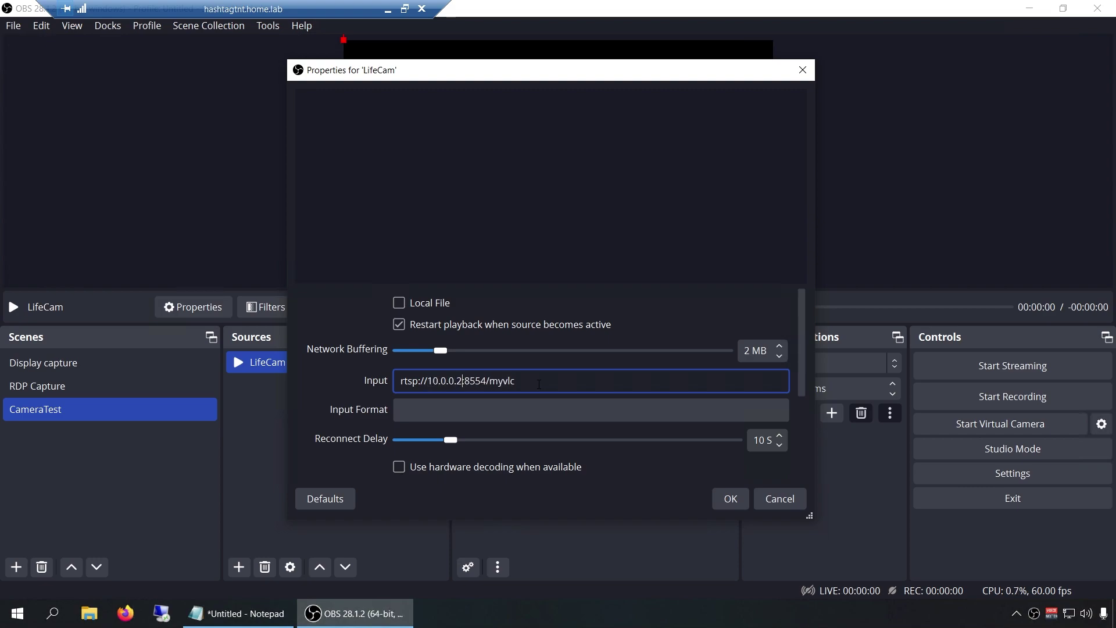
type("5")
key("BackSpace")
key("BackSpace")
key("BackSpace")
key("BackSpace")
key("BackSpace")
key("BackSpace")
key("BackSpace")
key("BackSpace")
key("BackSpace")
Insert the host name mylocalpc before the port, making the input address rtsp://mylocalpc:8554/myvlc
type("mylocalp")
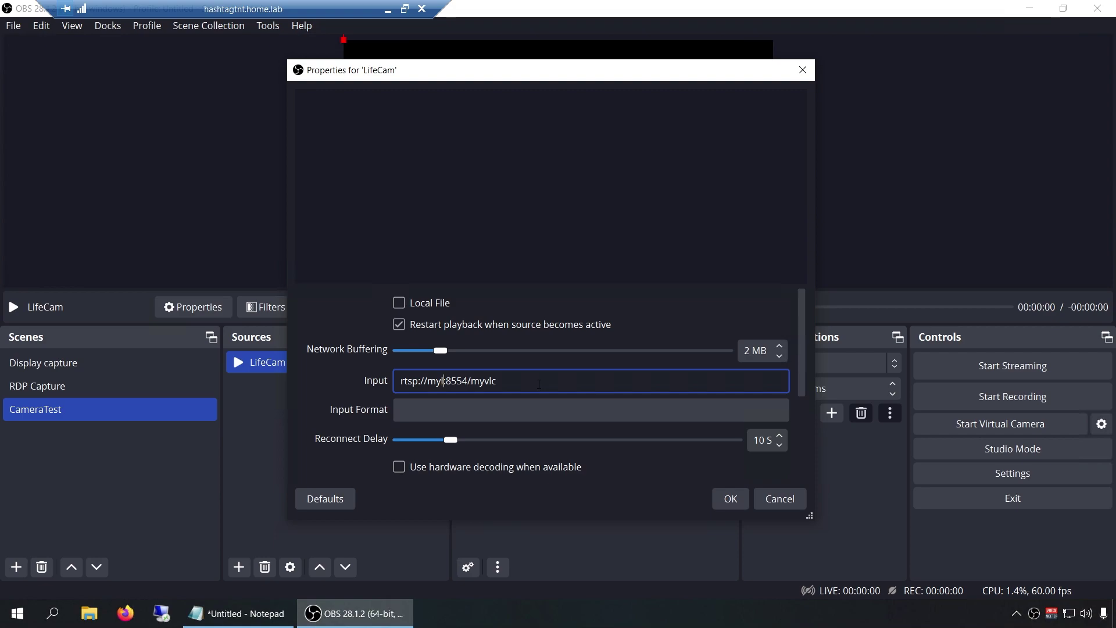
type("c")
left_click(388, 9)
Enable hardware decoding when available for the LifeCam source and accept its properties
mouse_move(489, 69)
left_mouse_down()
mouse_move(539, 71)
mouse_move(506, 69)
left_mouse_up()
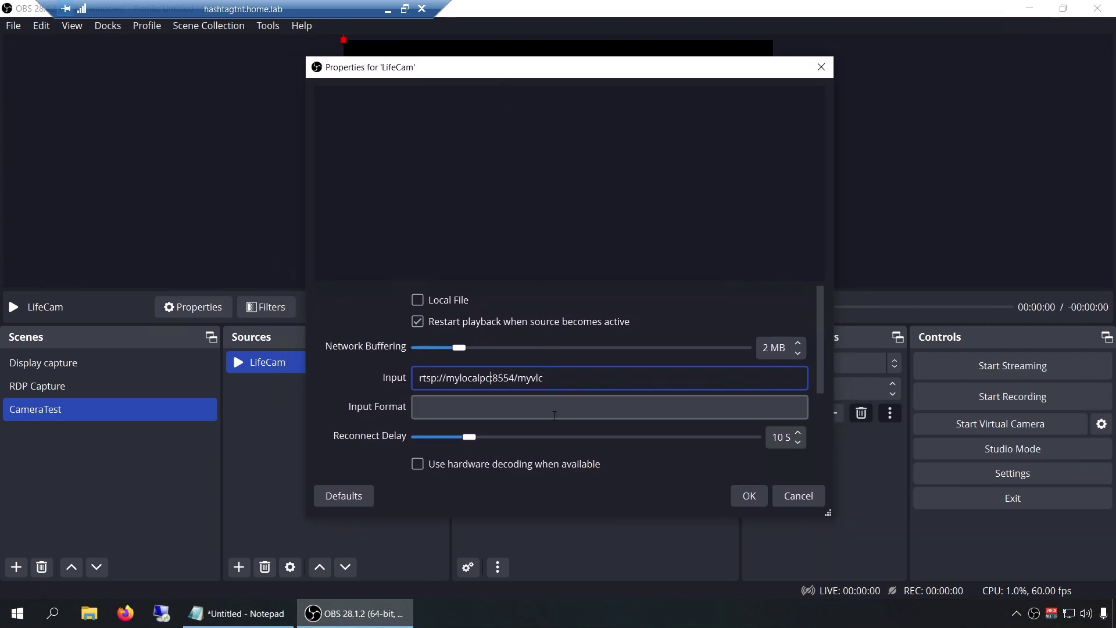
left_click_drag(819, 333, 827, 396)
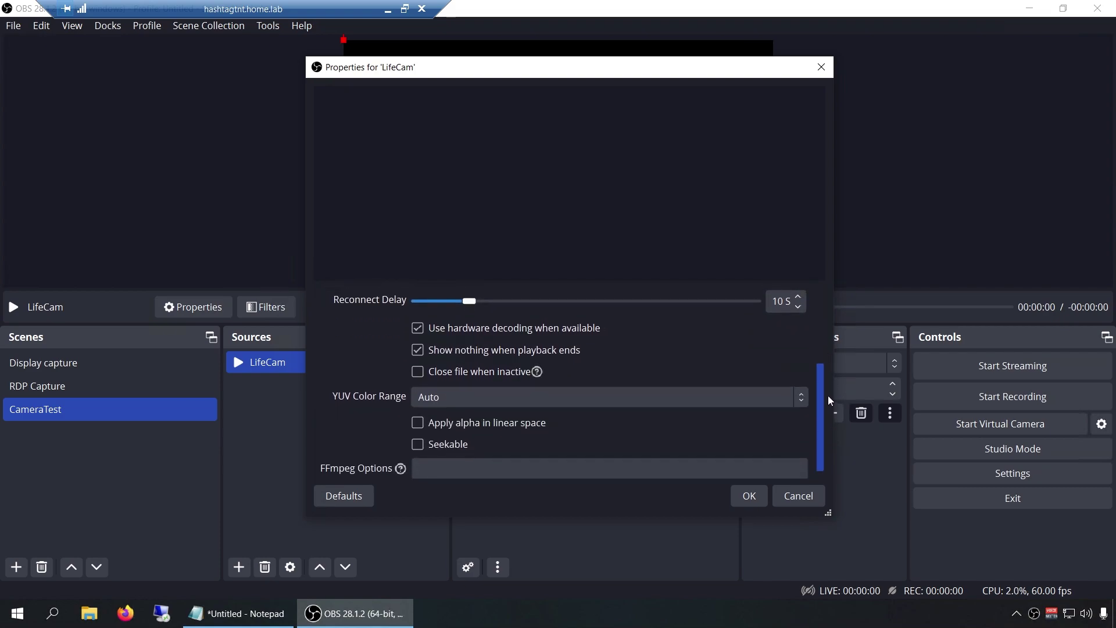
left_click(749, 496)
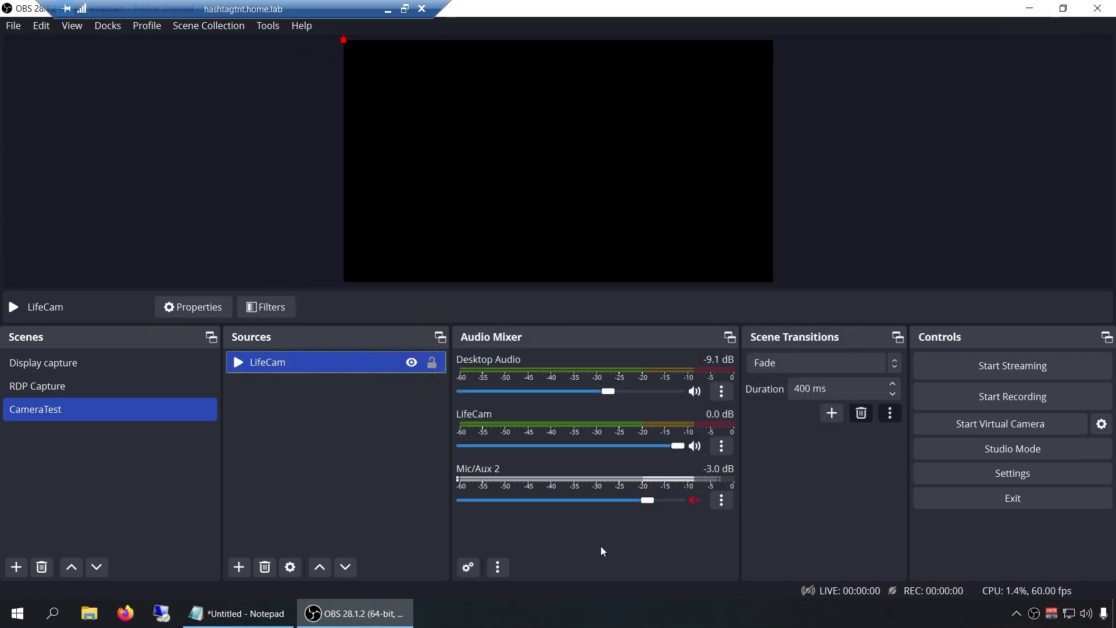